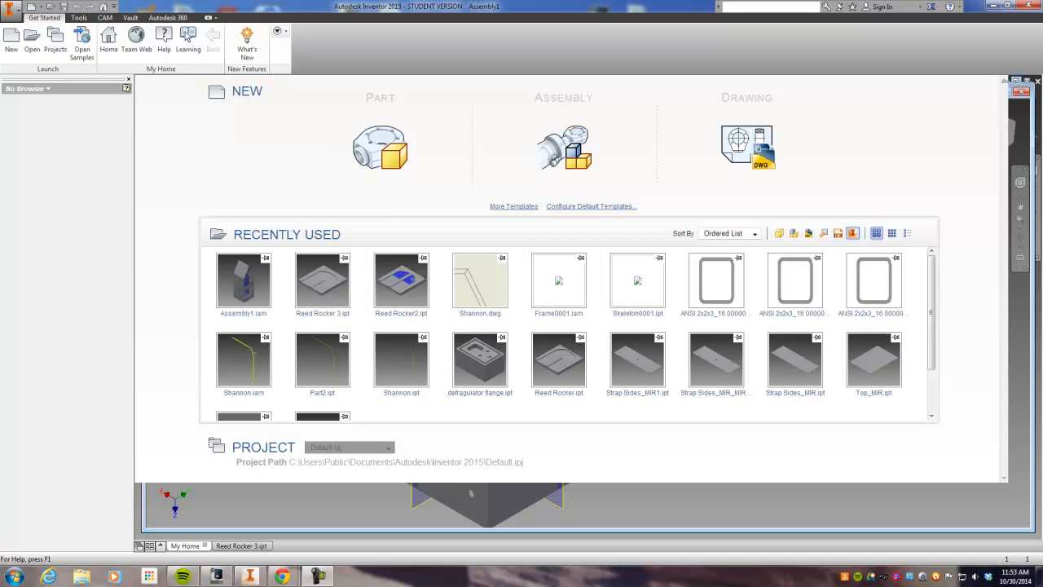
# Step: Start a new single-user project and name it Birdfeeder_House_ followed by the author's last name
pyautogui.click(56, 47)
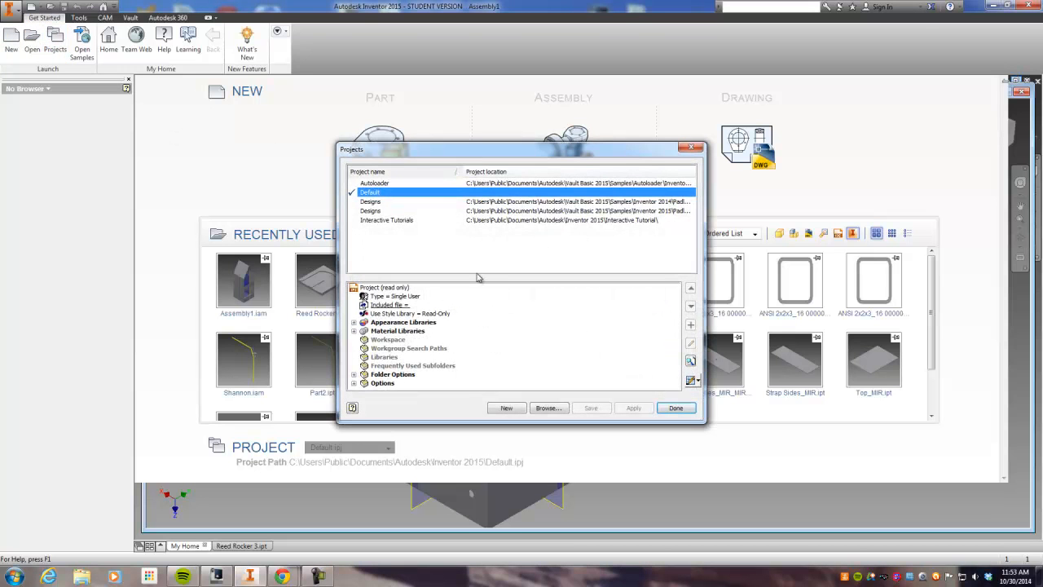
pyautogui.click(506, 408)
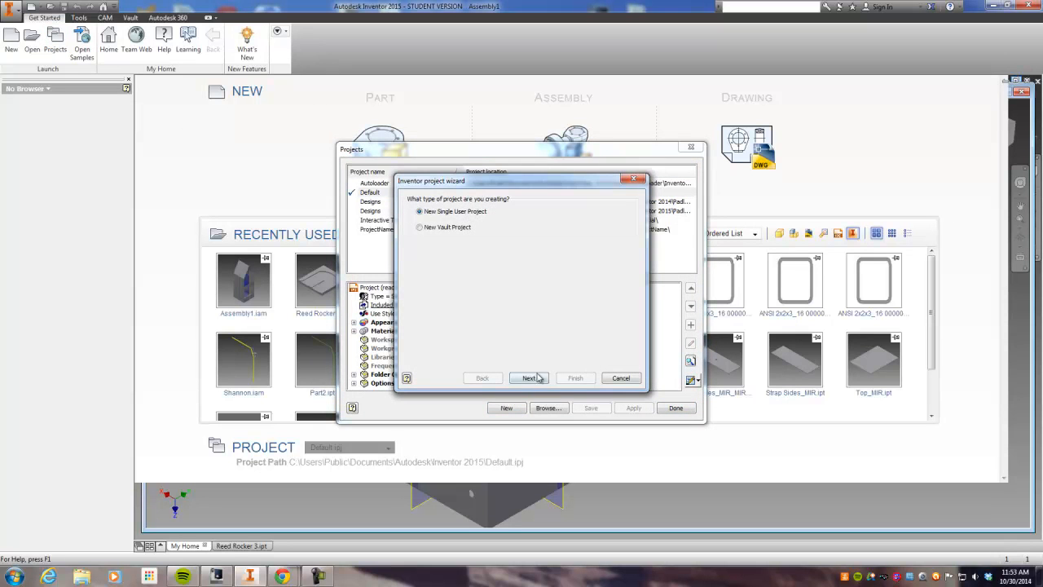
pyautogui.click(529, 378)
pyautogui.moveTo(474, 220); pyautogui.dragTo(217, 222)
pyautogui.write('Birdfeeder_House_Benham')
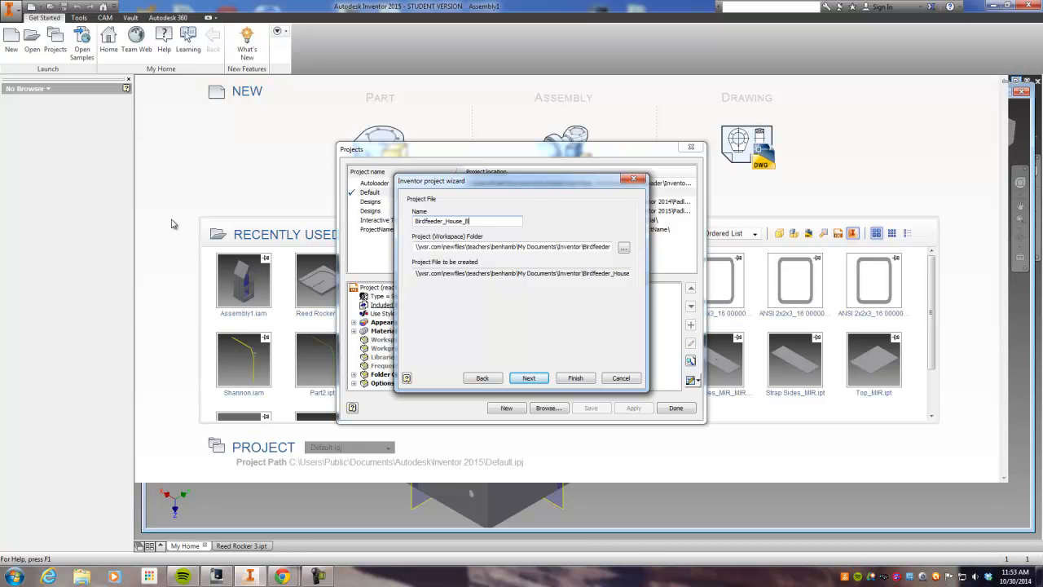
# Step: Set the project's workspace location to the Inventor folder inside the user's Documents
pyautogui.click(624, 247)
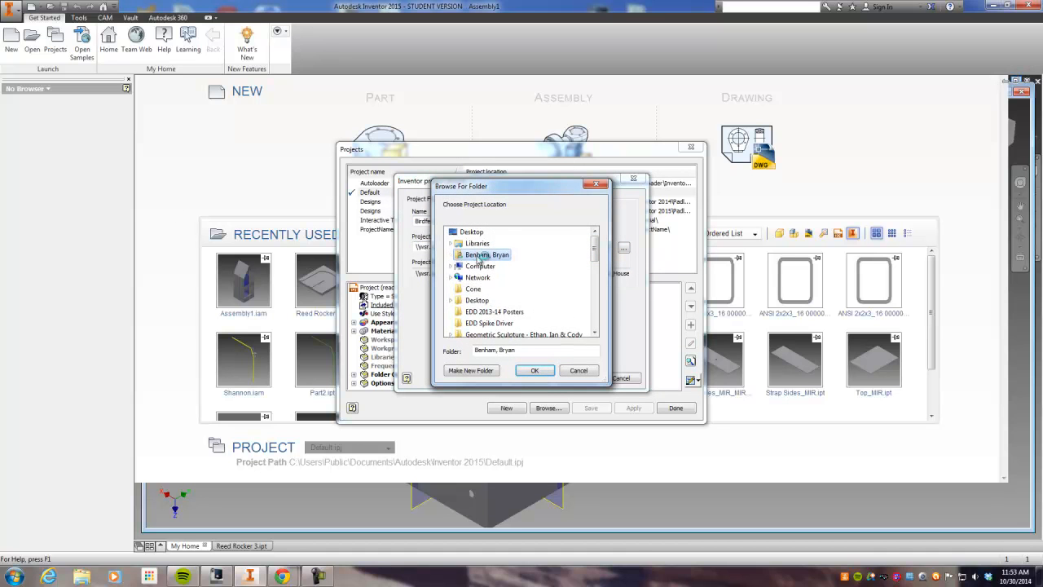
pyautogui.click(479, 256)
pyautogui.click(487, 289)
pyautogui.scroll(-2, 514, 306)
pyautogui.scroll(1, 513, 306)
pyautogui.click(489, 278)
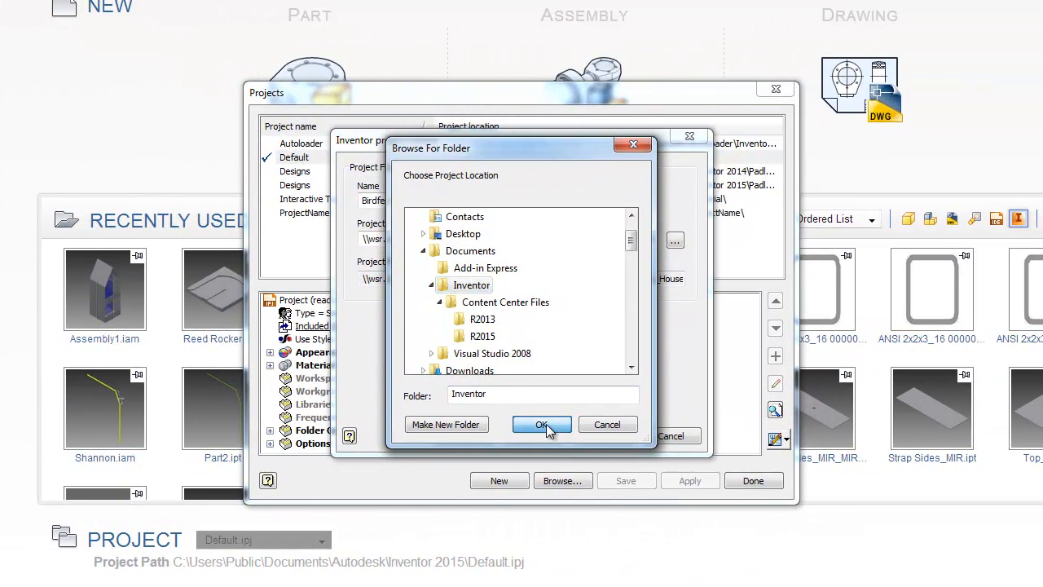
pyautogui.click(544, 426)
# Step: Finish creating the project and close the project manager
pyautogui.click(609, 438)
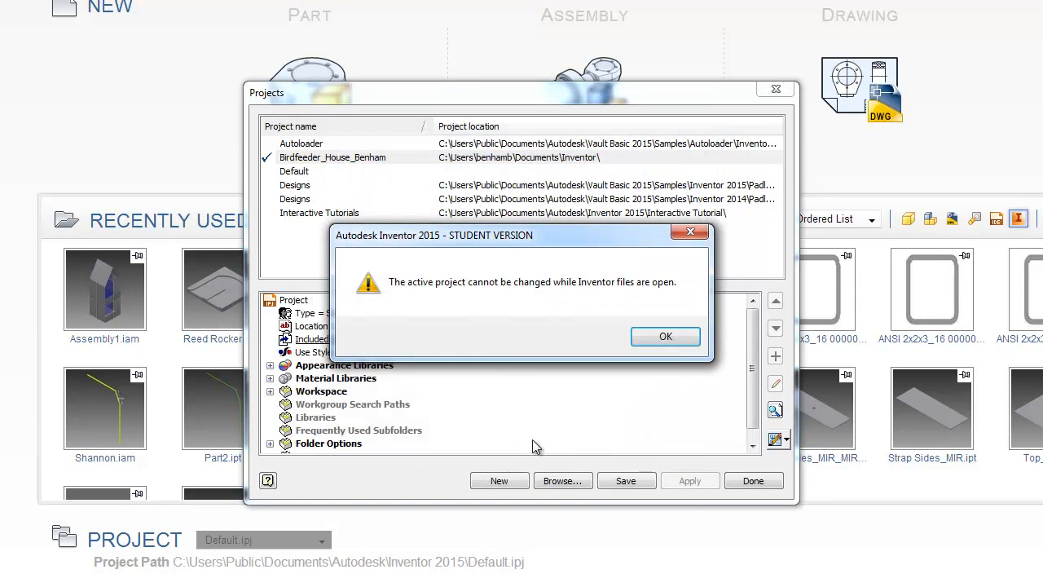
pyautogui.click(639, 341)
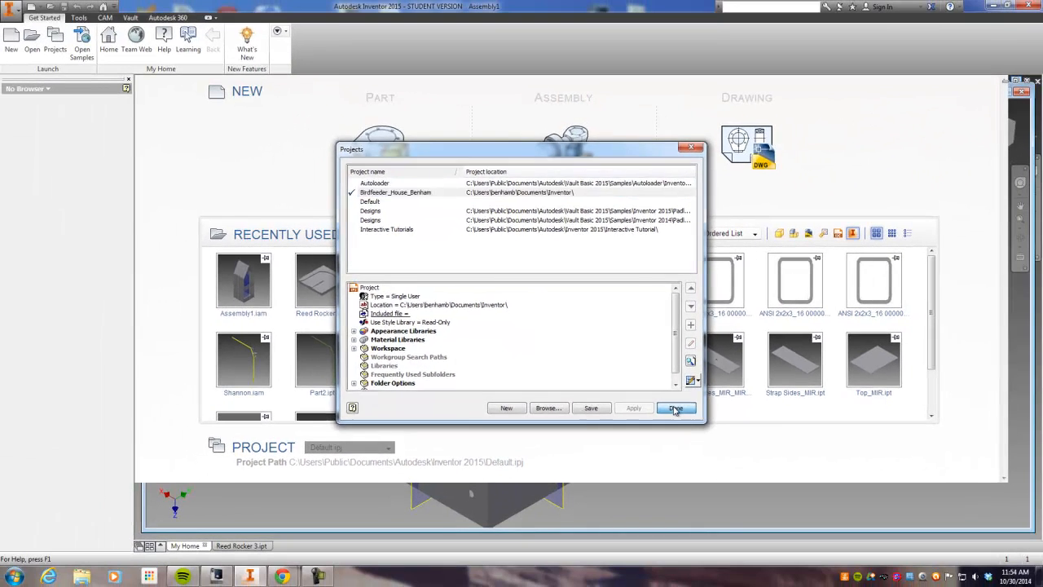
pyautogui.click(675, 410)
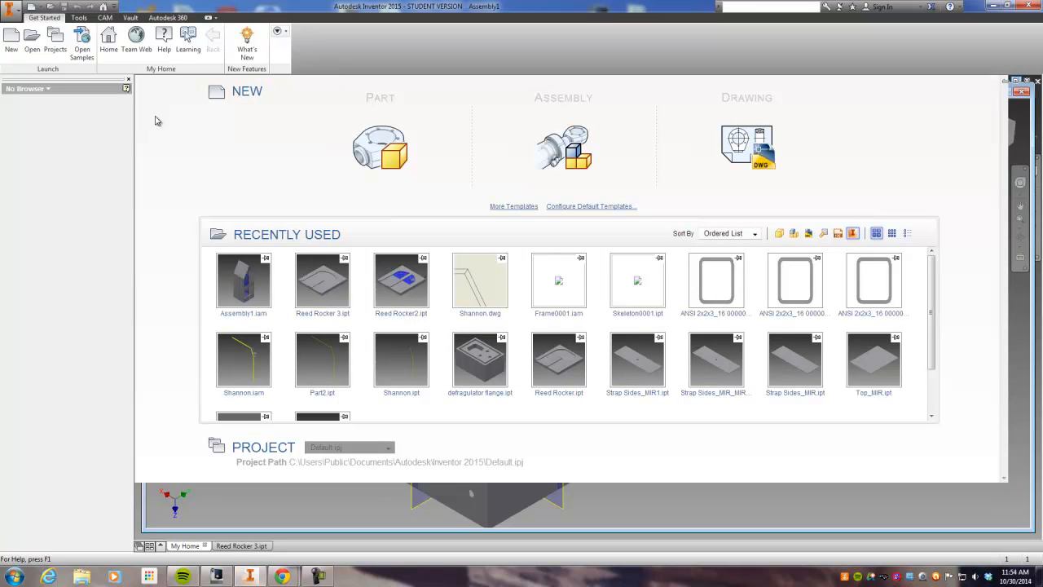
# Step: Create a new part from the Standard.ipt template and start a 2D sketch on the XY (front) plane
pyautogui.click(11, 45)
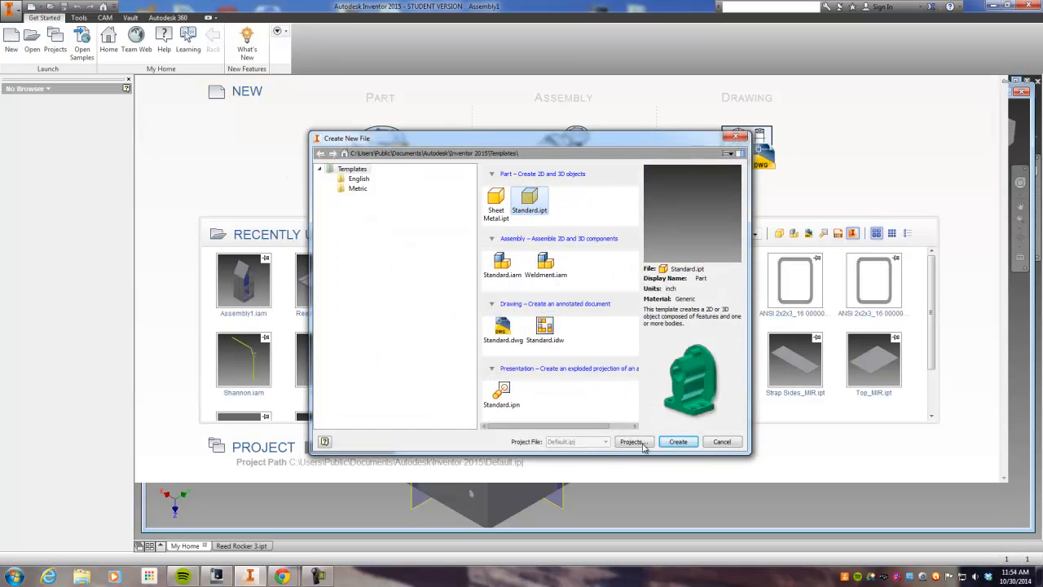
pyautogui.click(677, 443)
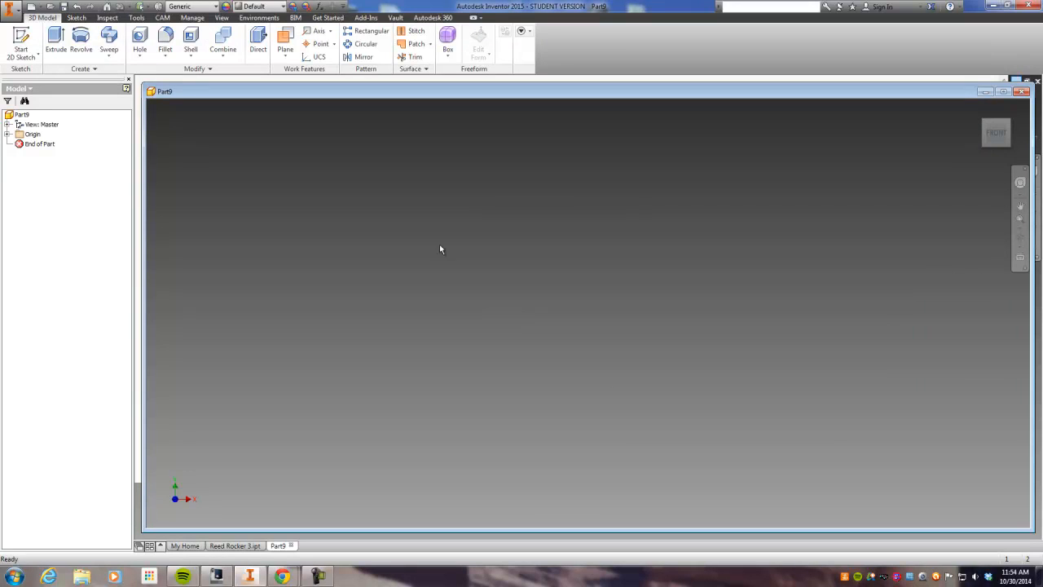
pyautogui.click(23, 40)
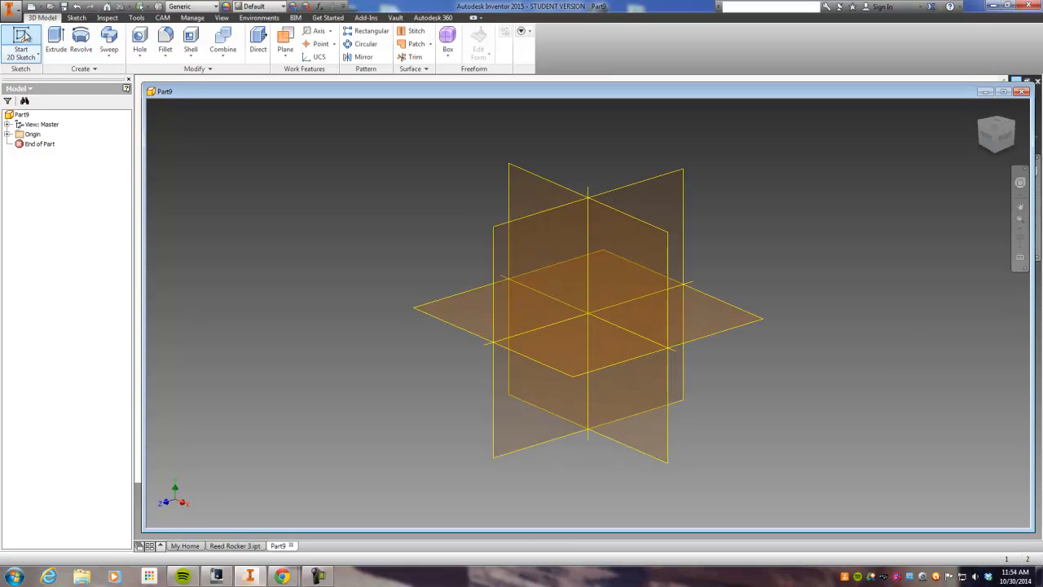
pyautogui.click(536, 179)
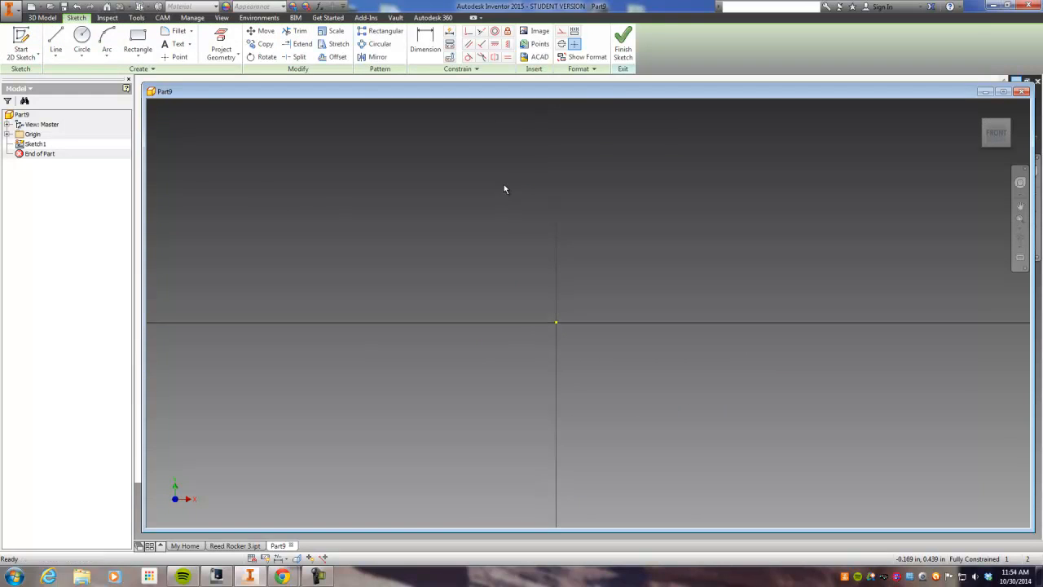
# Step: Sketch a rectangle 18 in wide and 2 in high with its lower-left corner at the origin
pyautogui.click(145, 41)
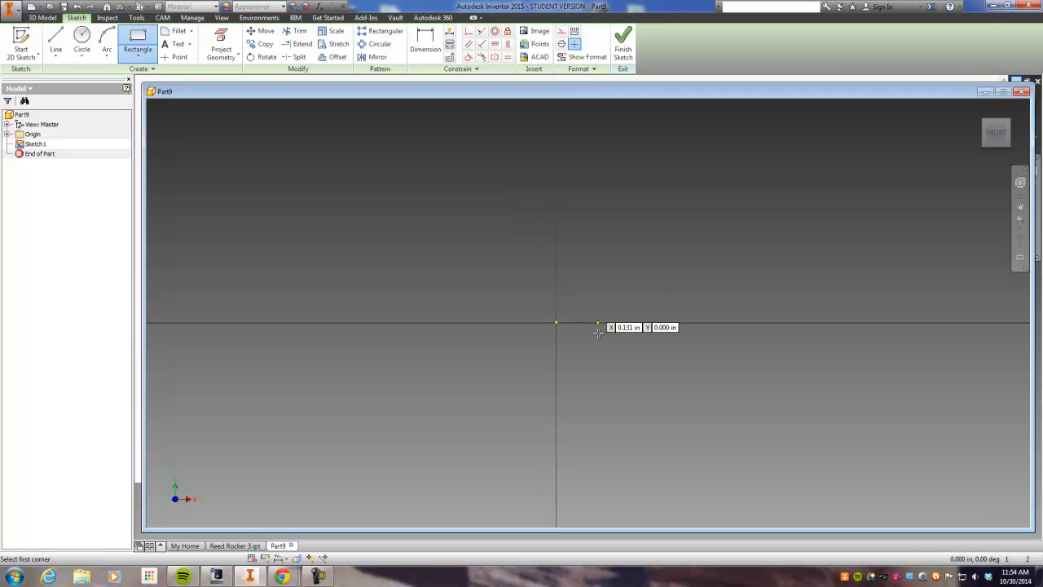
pyautogui.click(556, 323)
pyautogui.moveTo(710, 238); pyautogui.dragTo(574, 286, button='middle')
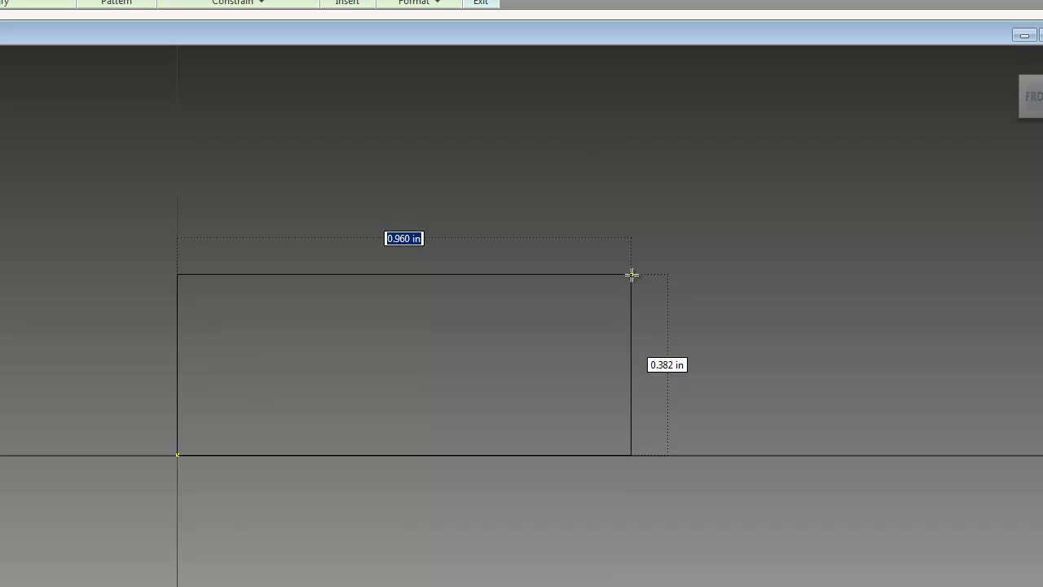
pyautogui.write('18')
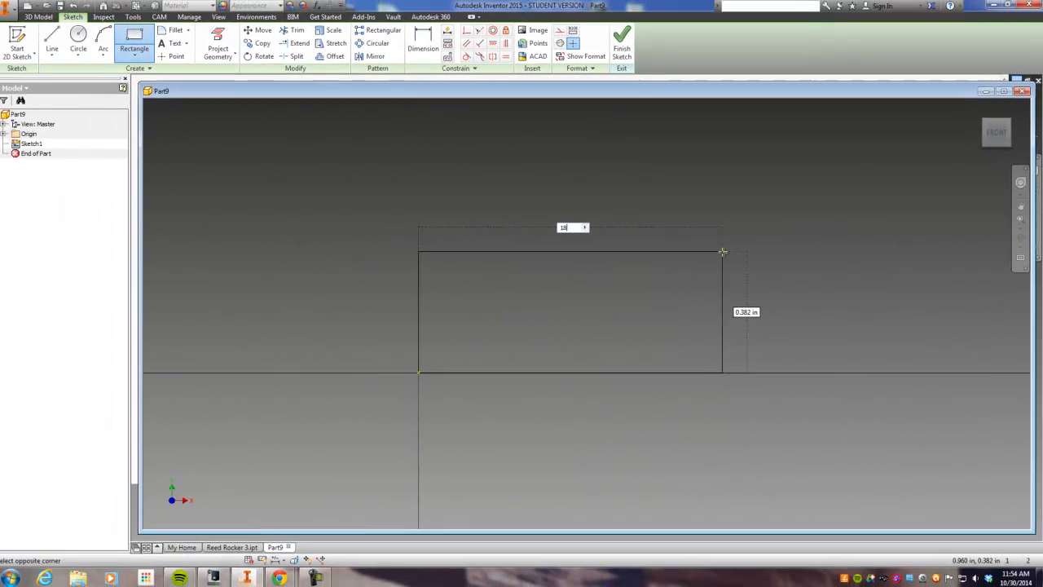
pyautogui.press('Tab')
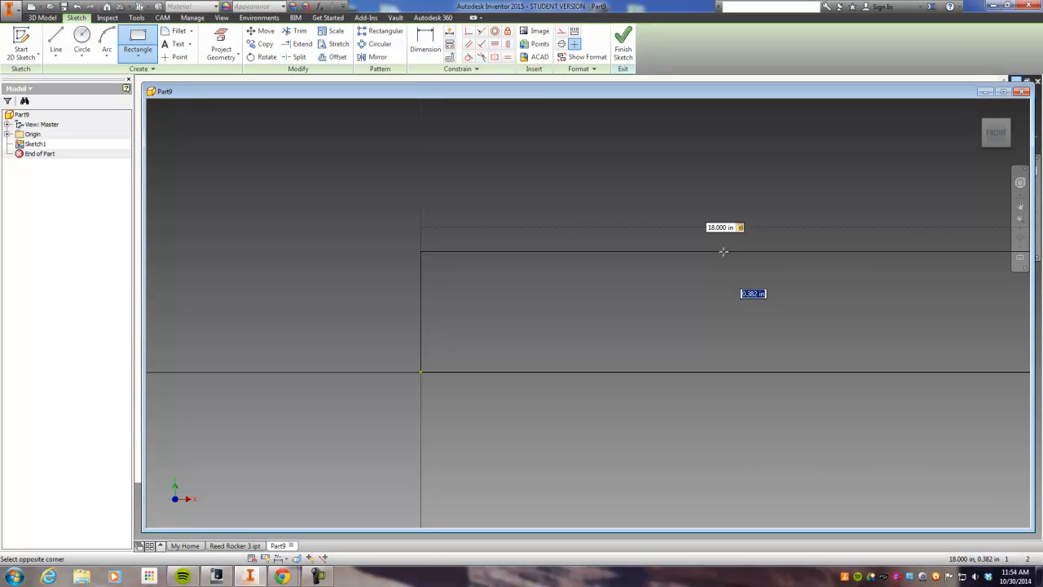
pyautogui.write('2')
pyautogui.press('Return')
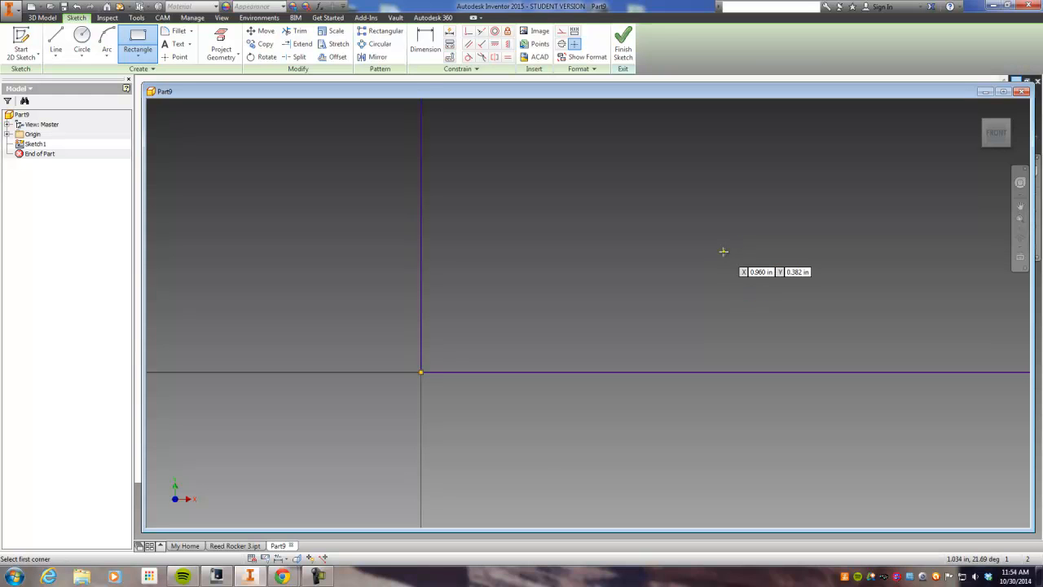
# Step: Examine the whole rectangle and its width and height dimensions
pyautogui.scroll(-5, 723, 252)
pyautogui.moveTo(699, 243); pyautogui.dragTo(435, 261)
pyautogui.moveTo(436, 262)
pyautogui.mouseDown(button='middle')
pyautogui.moveTo(318, 268)
pyautogui.moveTo(470, 267)
pyautogui.moveTo(351, 271)
pyautogui.mouseUp(button='middle')
pyautogui.scroll(3, 392, 268)
pyautogui.scroll(-3, 391, 269)
pyautogui.scroll(4, 517, 259)
pyautogui.moveTo(647, 243); pyautogui.dragTo(569, 246, button='middle')
pyautogui.scroll(-3, 569, 245)
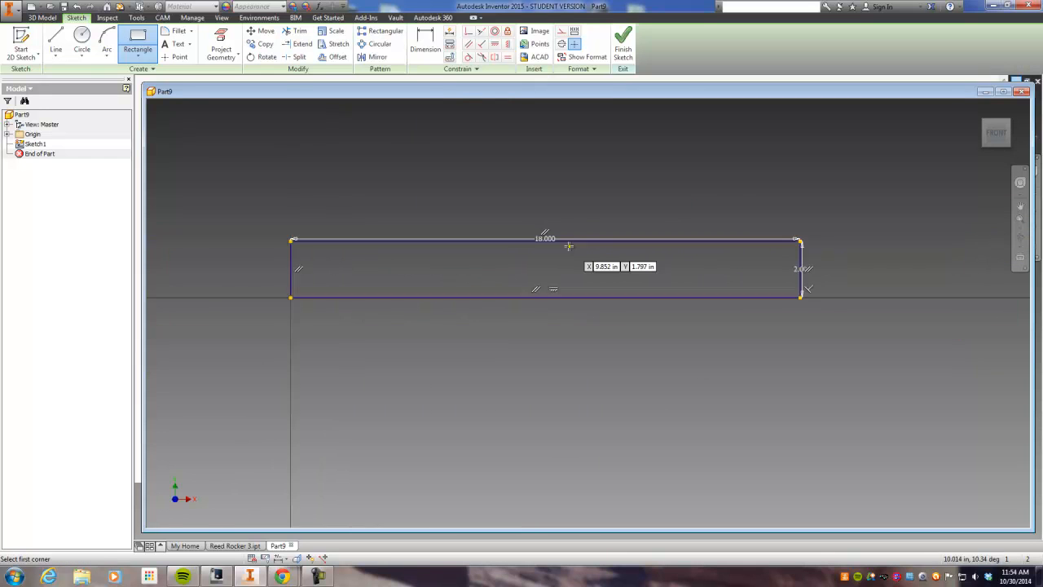
pyautogui.scroll(4, 563, 245)
pyautogui.scroll(-3, 714, 254)
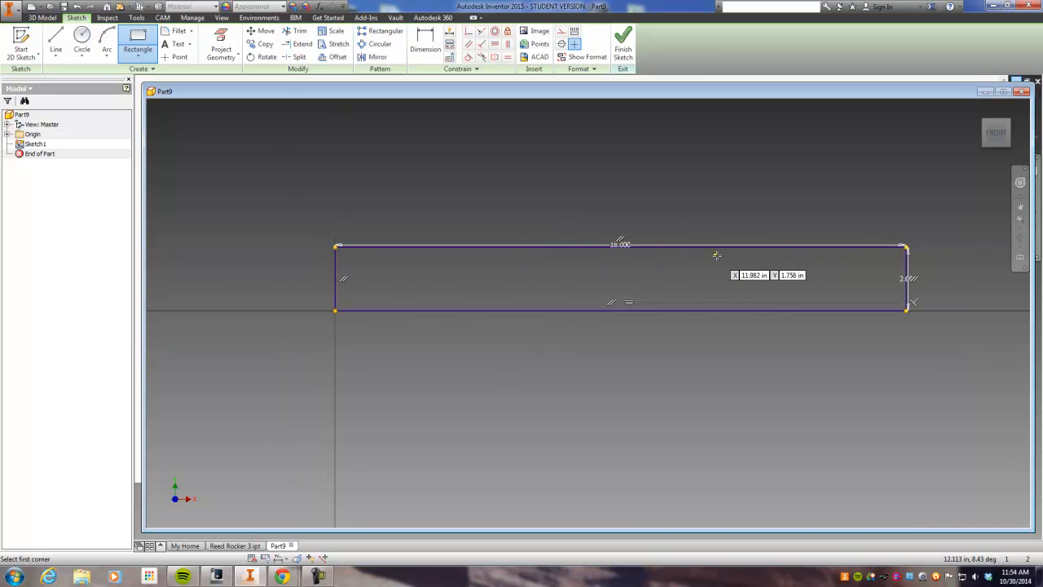
pyautogui.scroll(3, 922, 284)
pyautogui.scroll(-3, 915, 283)
pyautogui.moveTo(912, 281); pyautogui.dragTo(842, 281, button='middle')
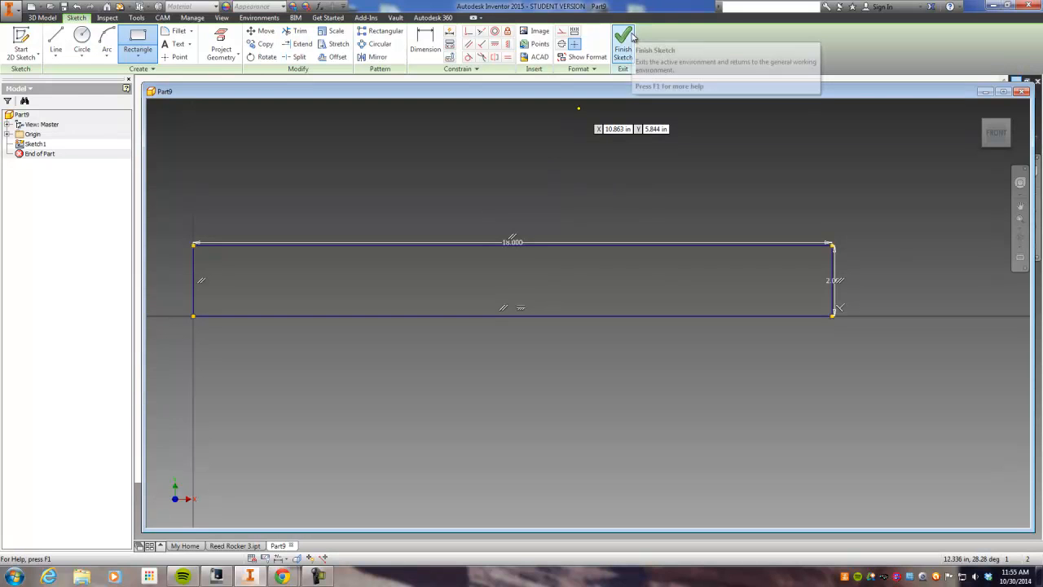
# Step: Finish the sketch and extrude the rectangle 0.0625 in as a new solid
pyautogui.click(631, 38)
pyautogui.scroll(-3, 628, 214)
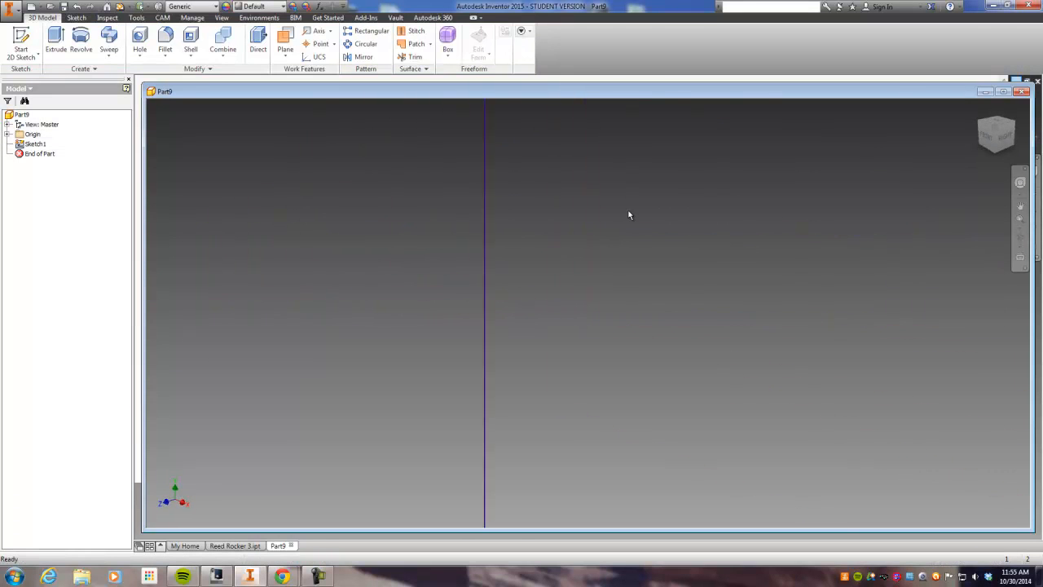
pyautogui.scroll(9, 628, 214)
pyautogui.moveTo(617, 216); pyautogui.dragTo(353, 218, button='middle')
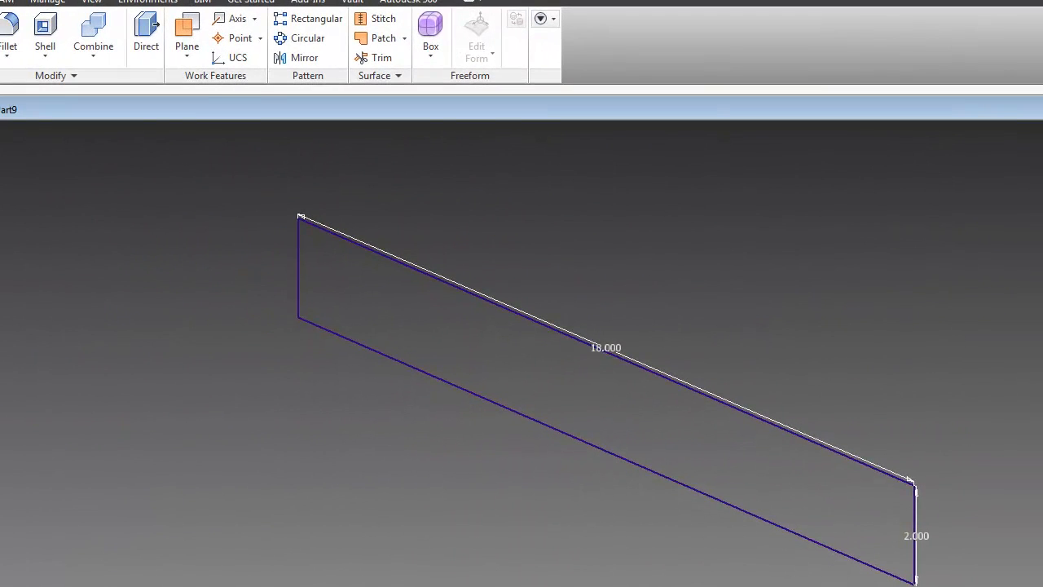
pyautogui.press('e')
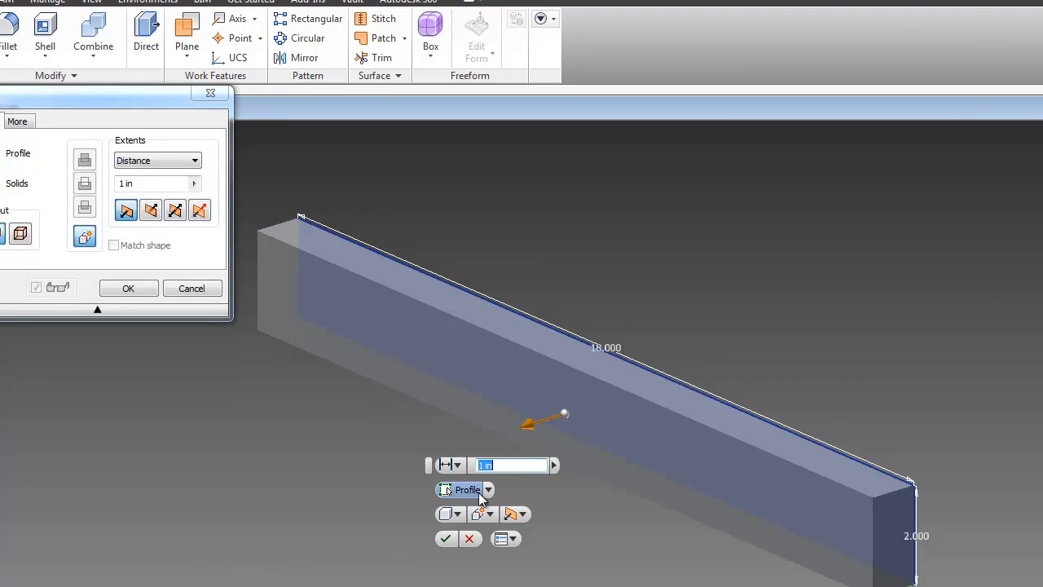
pyautogui.write('.0625')
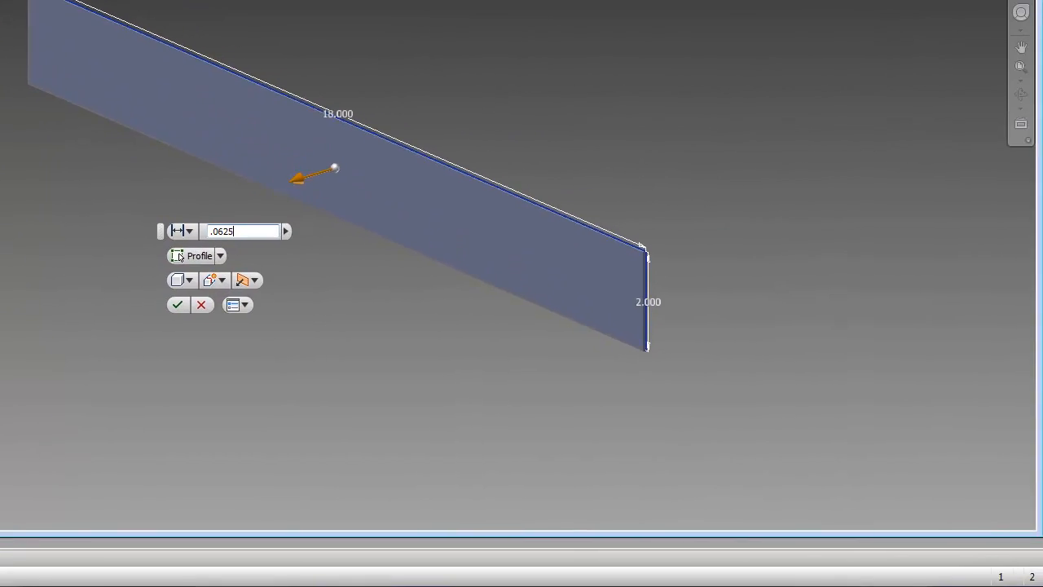
pyautogui.click(127, 288)
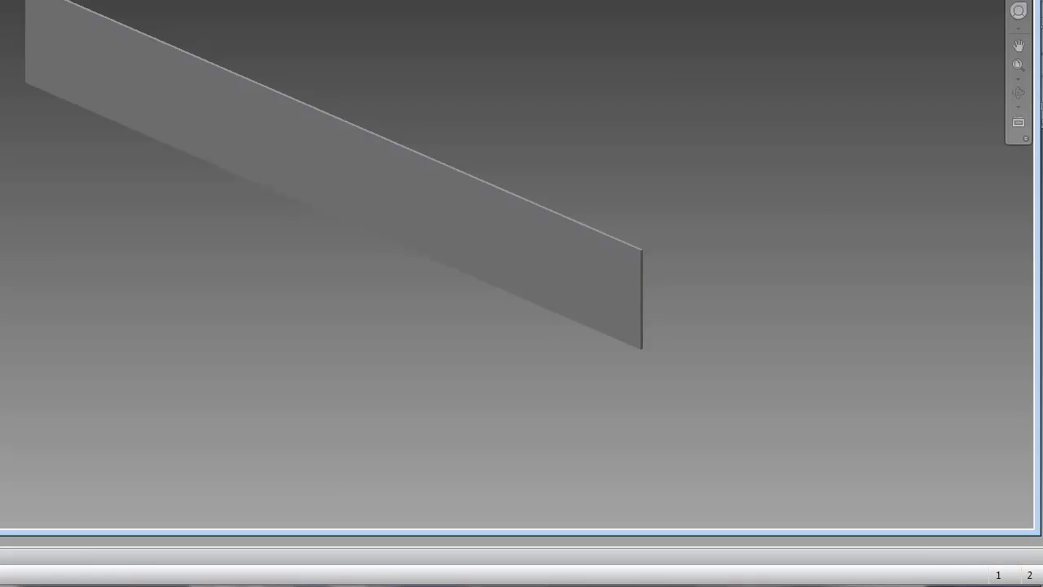
# Step: Save the thin strip part under the file name Side Front
pyautogui.hotkey('ctrl', 's')
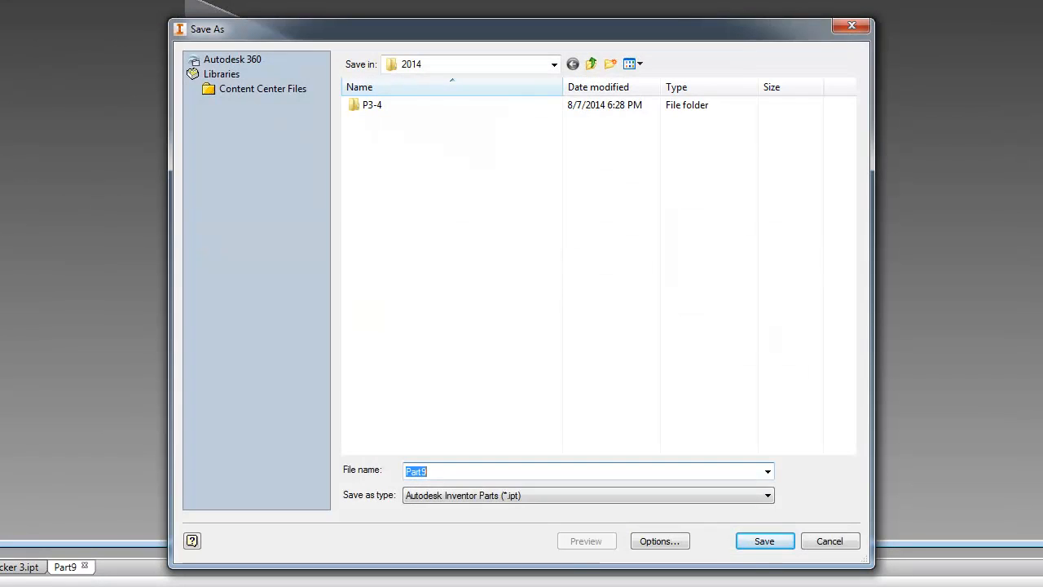
pyautogui.write('Swi')
pyautogui.press('BackSpace')
pyautogui.press('BackSpace')
pyautogui.write('ide F')
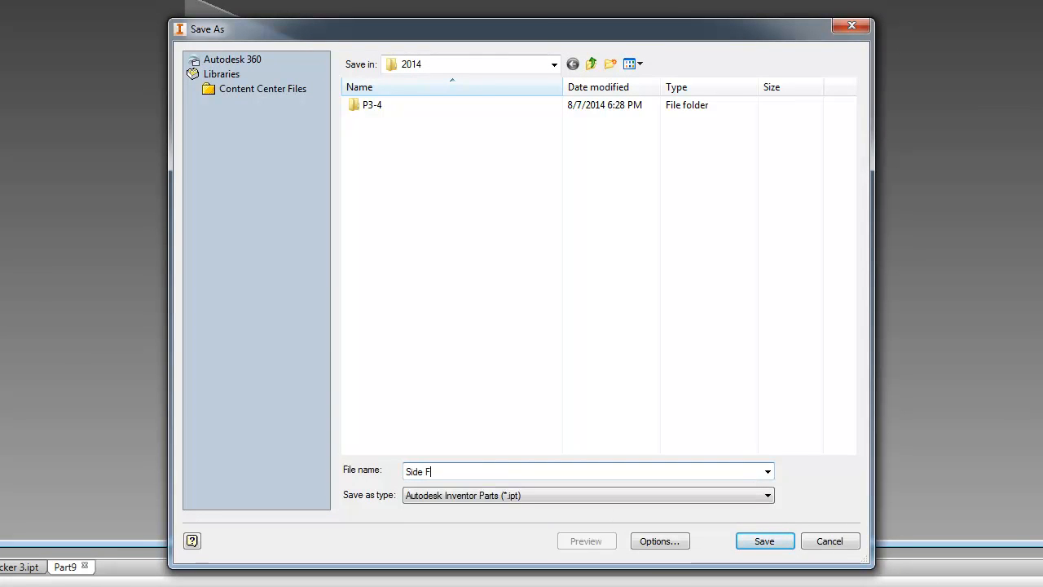
pyautogui.write('ront')
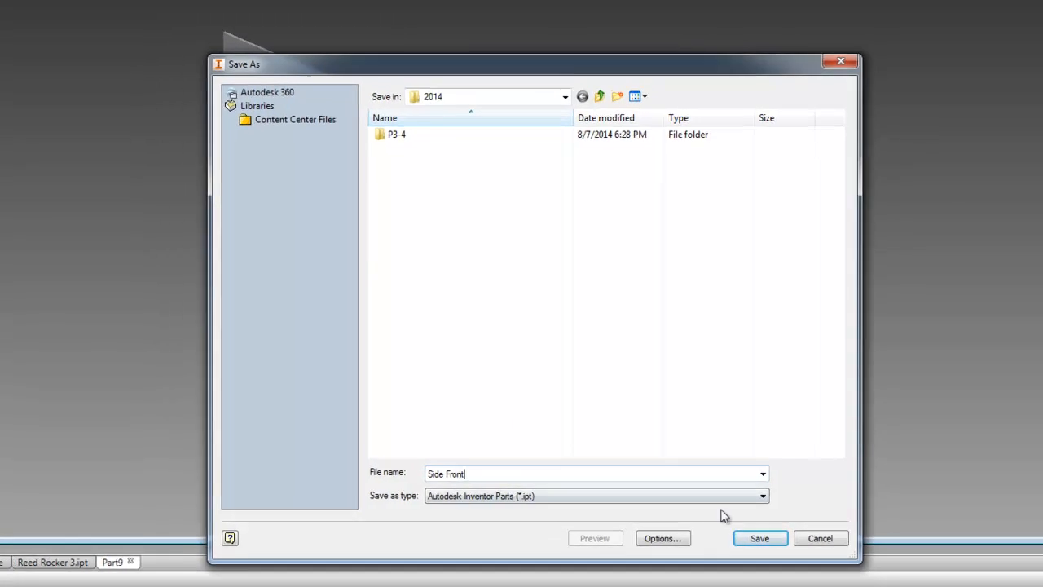
pyautogui.click(764, 541)
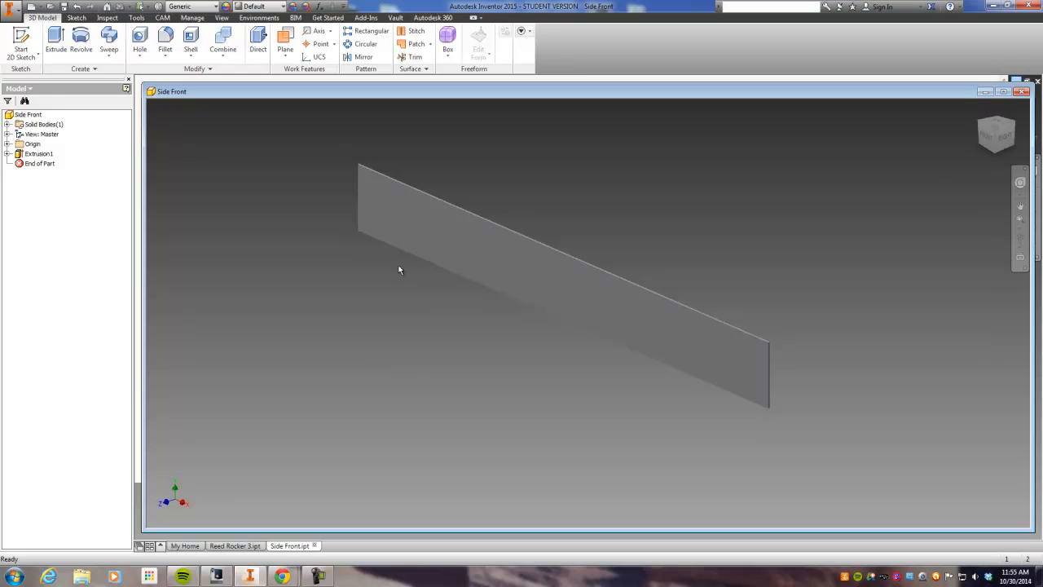
# Step: Create another part from the Standard.ipt template and start a 2D sketch on its XY (front) plane
pyautogui.click(31, 6)
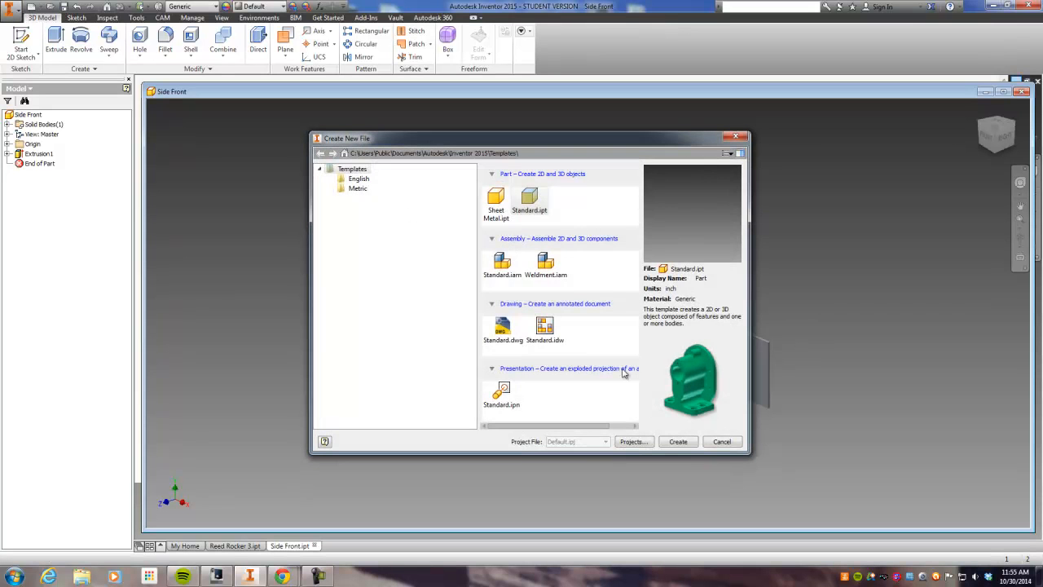
pyautogui.click(678, 441)
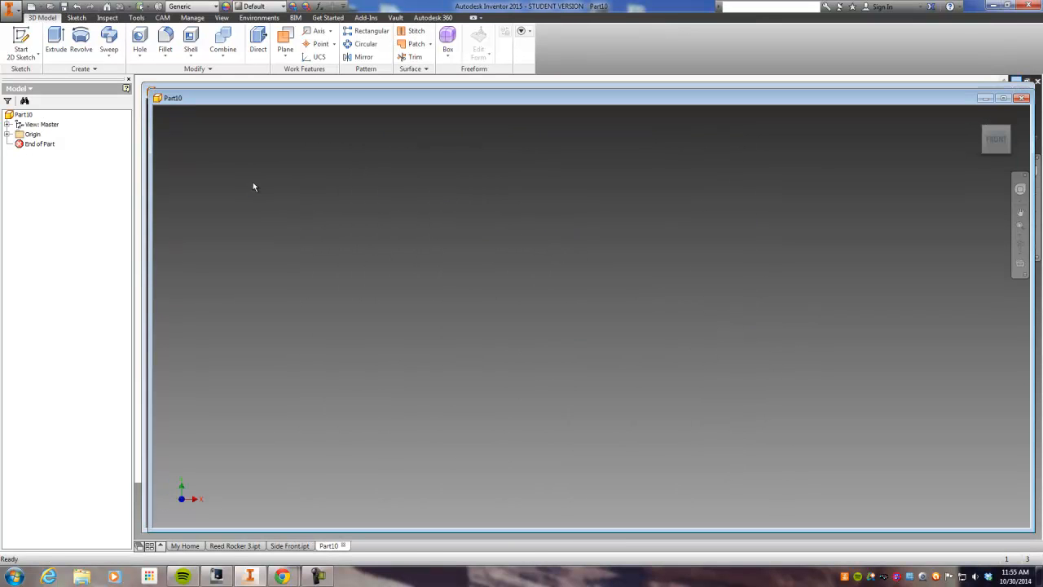
pyautogui.click(22, 41)
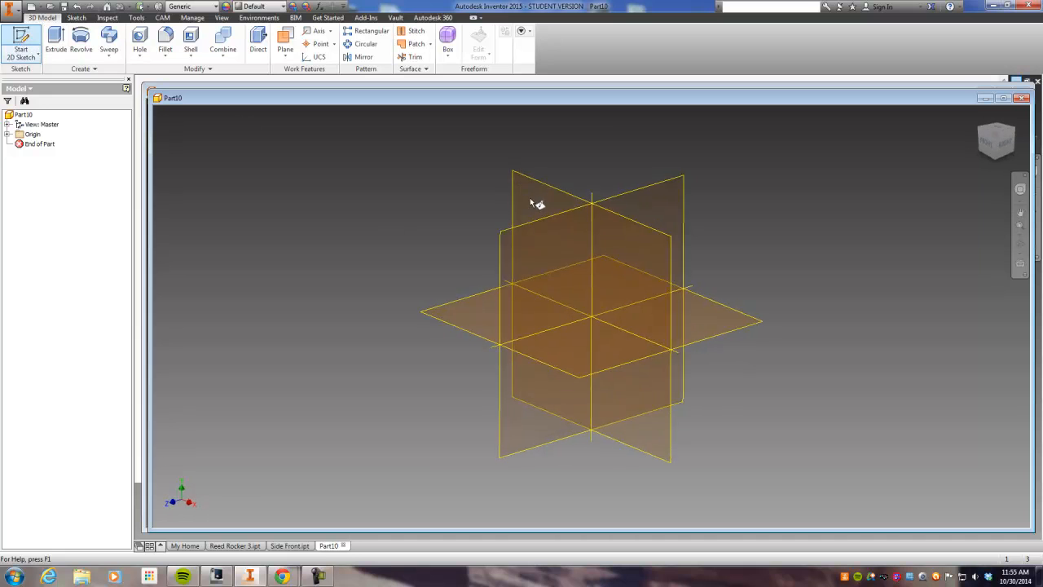
pyautogui.click(535, 194)
# Step: Sketch a rectangle 6 in wide and 2 in high with its lower-left corner at the origin
pyautogui.moveTo(385, 198)
pyautogui.mouseDown(button='middle')
pyautogui.moveTo(345, 248)
pyautogui.moveTo(253, 285)
pyautogui.mouseUp(button='middle')
pyautogui.click(452, 396)
pyautogui.moveTo(652, 280); pyautogui.dragTo(515, 301, button='middle')
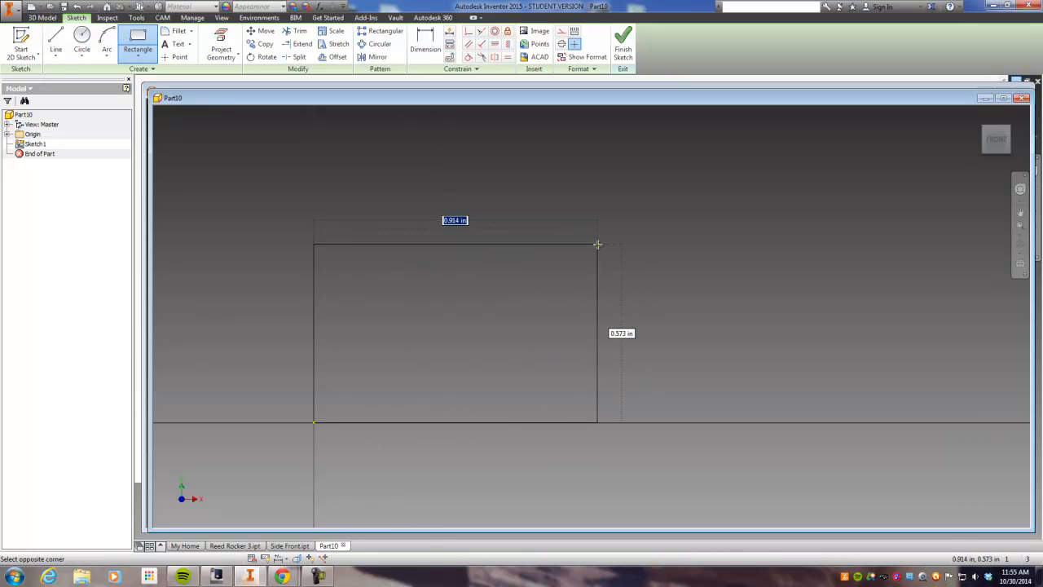
pyautogui.write('6')
pyautogui.press('Tab')
pyautogui.write('3')
pyautogui.press('Return')
pyautogui.scroll(-3, 538, 172)
pyautogui.scroll(4, 530, 195)
pyautogui.moveTo(582, 198); pyautogui.dragTo(463, 269, button='middle')
pyautogui.scroll(-2, 509, 245)
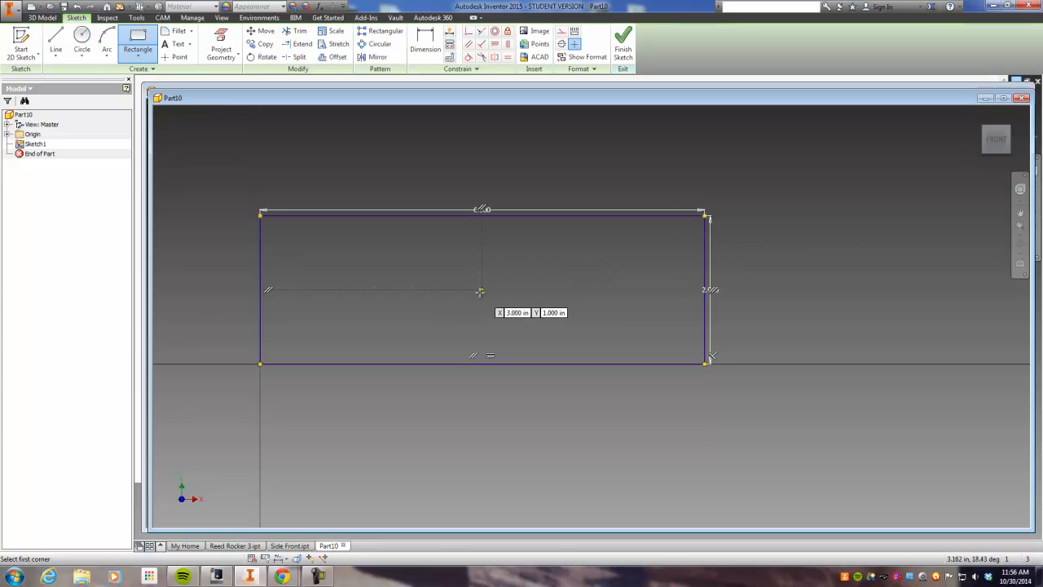
# Step: Sketch a circle 0.25 in in diameter at the centre of the rectangle
pyautogui.click(82, 45)
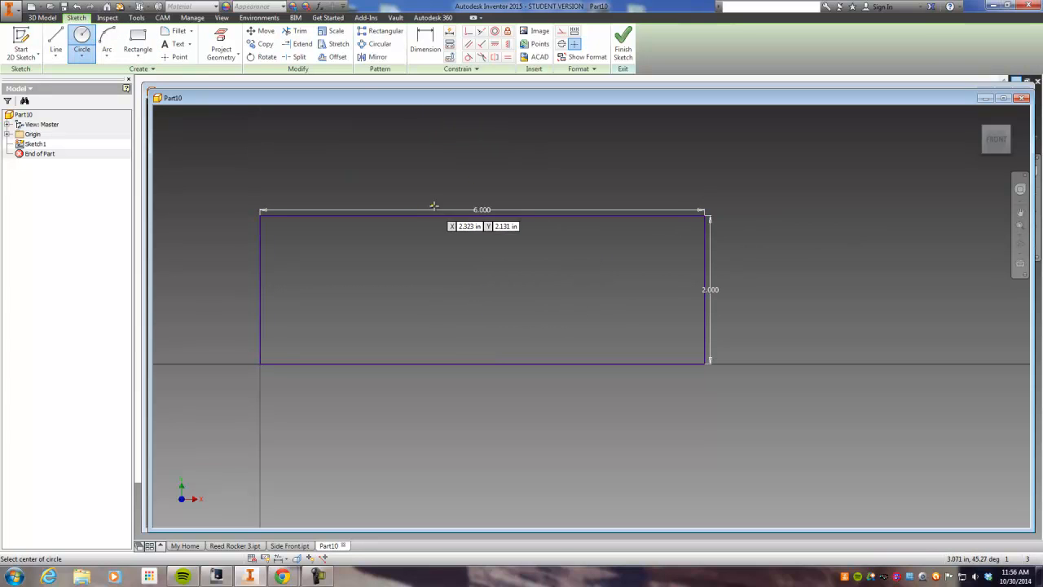
pyautogui.click(482, 289)
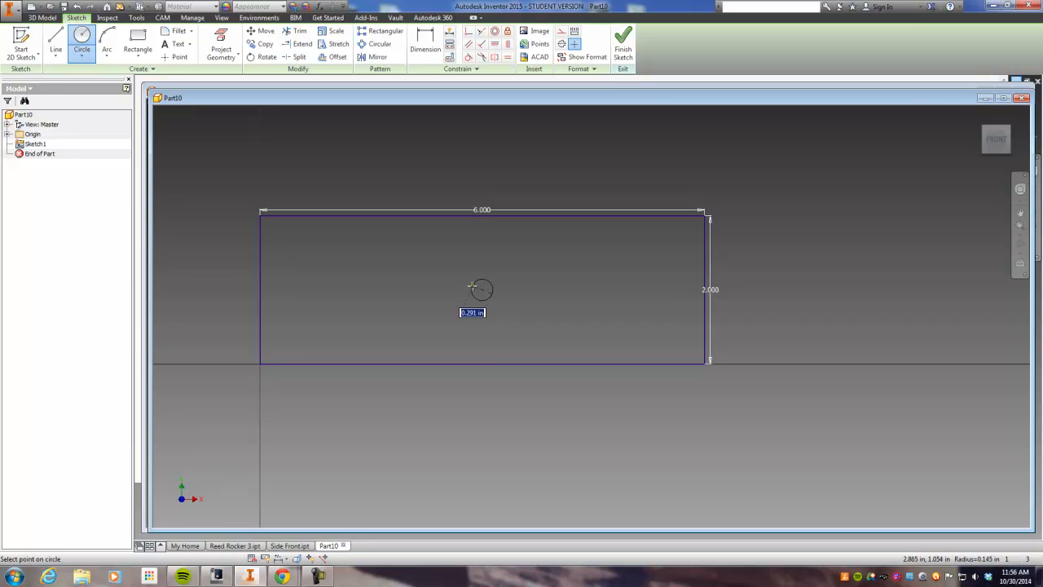
pyautogui.write('.25')
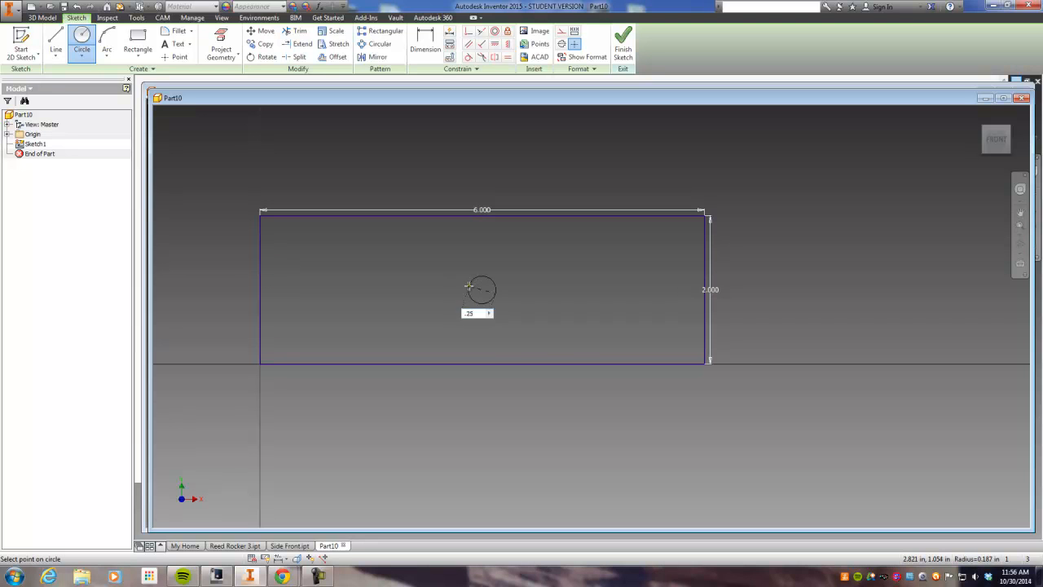
pyautogui.press('Return')
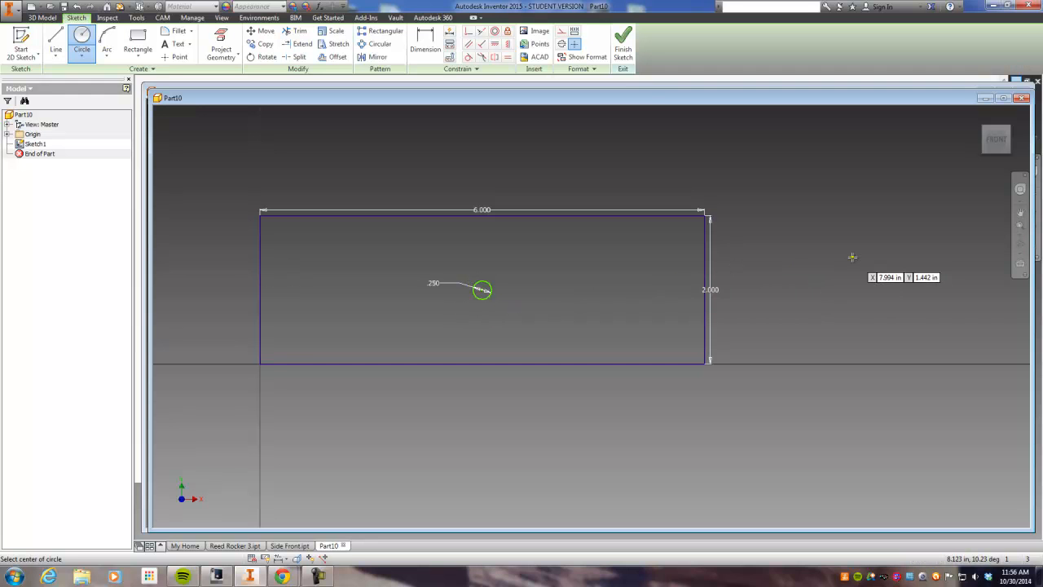
# Step: Finish the sketch and extrude the rectangle around the circle 0.0625 in as a new solid
pyautogui.click(623, 41)
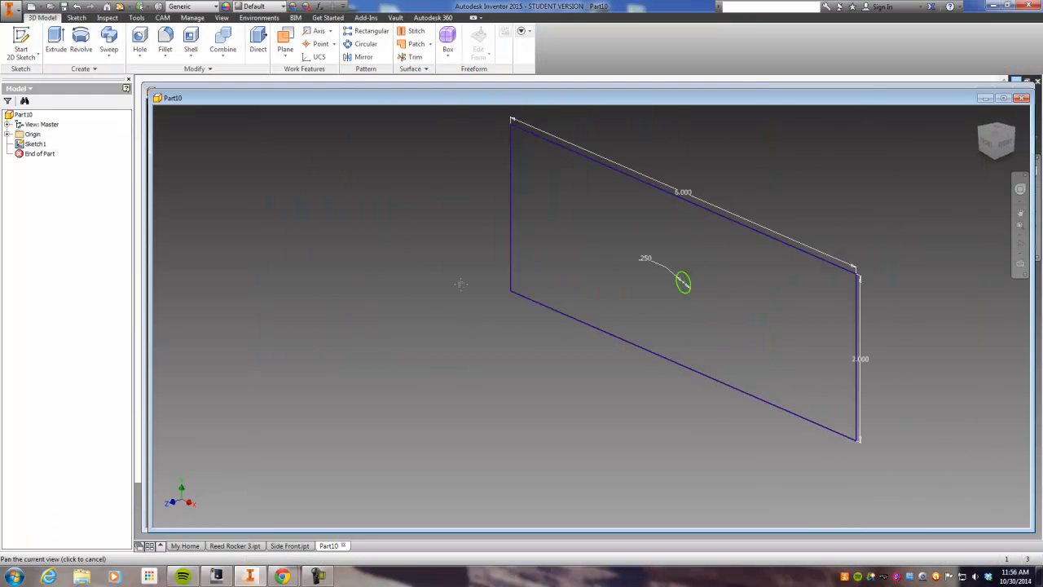
pyautogui.click(55, 41)
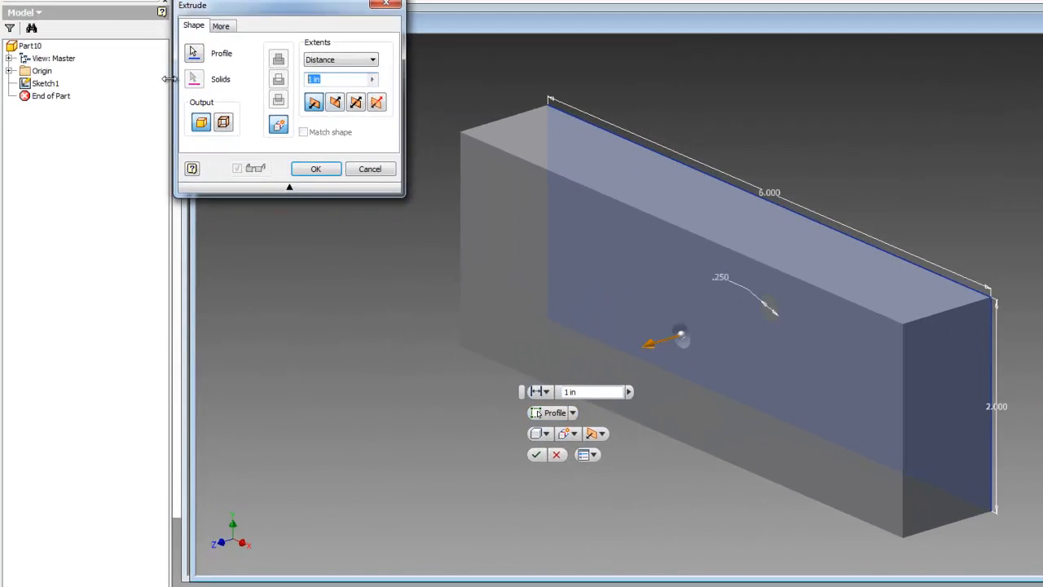
pyautogui.write('.0625')
pyautogui.press('Return')
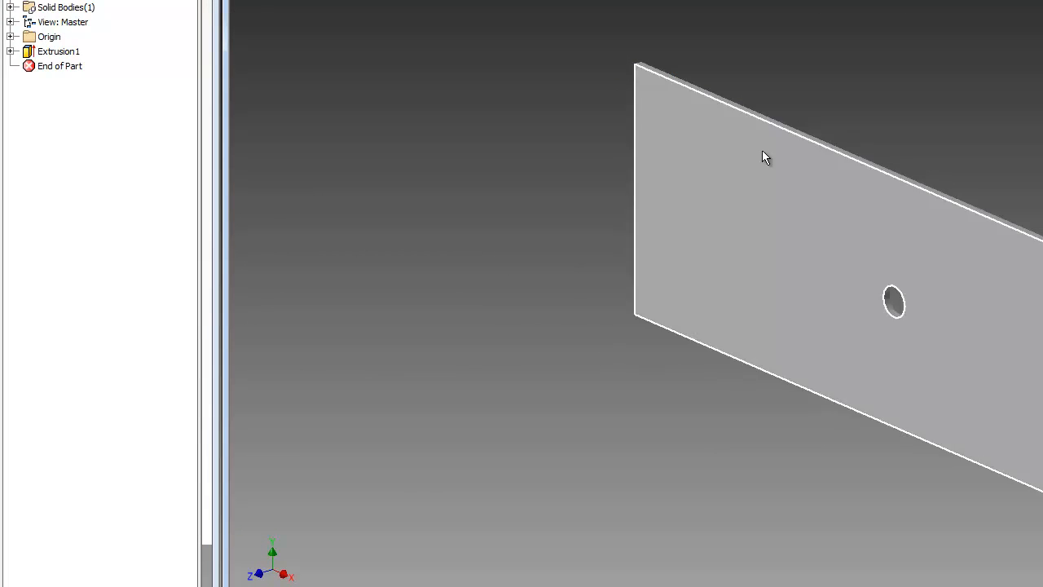
pyautogui.moveTo(831, 245); pyautogui.dragTo(763, 251, button='middle')
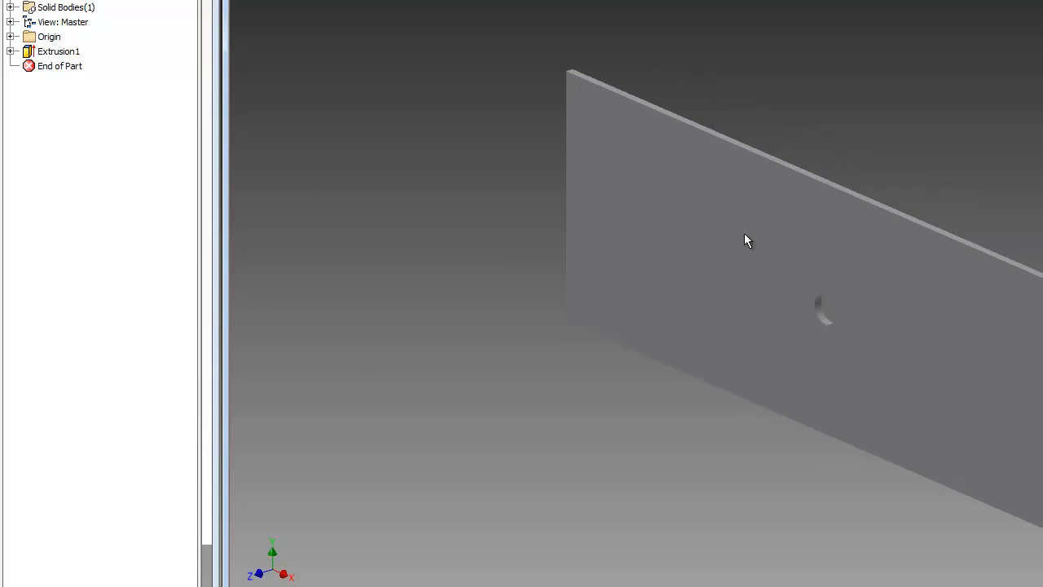
# Step: Edit the extrusion's sketch to set the circle's diameter to 0.5 in, and update the panel
pyautogui.click(10, 51)
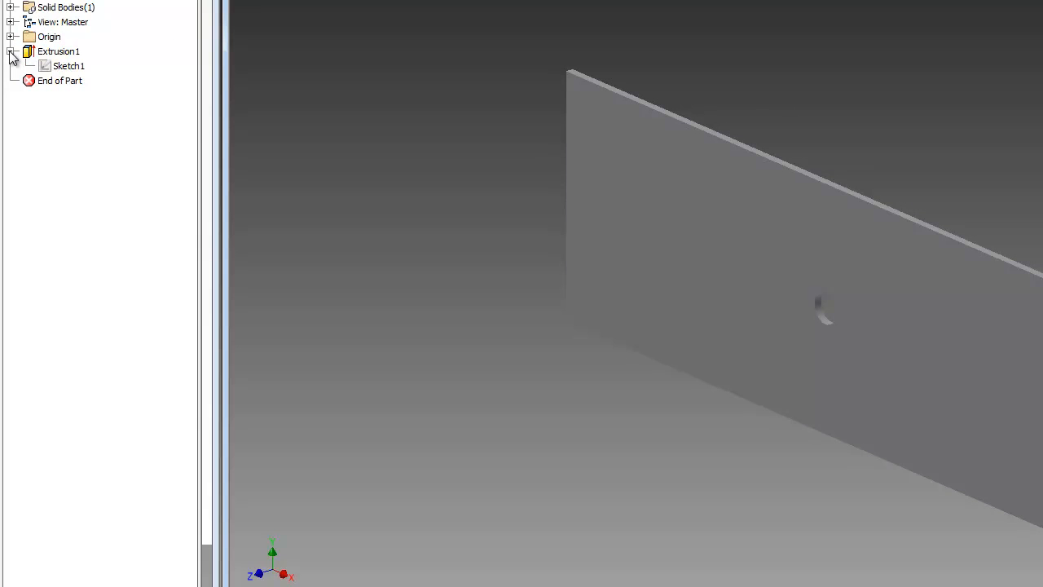
pyautogui.doubleClick(66, 67)
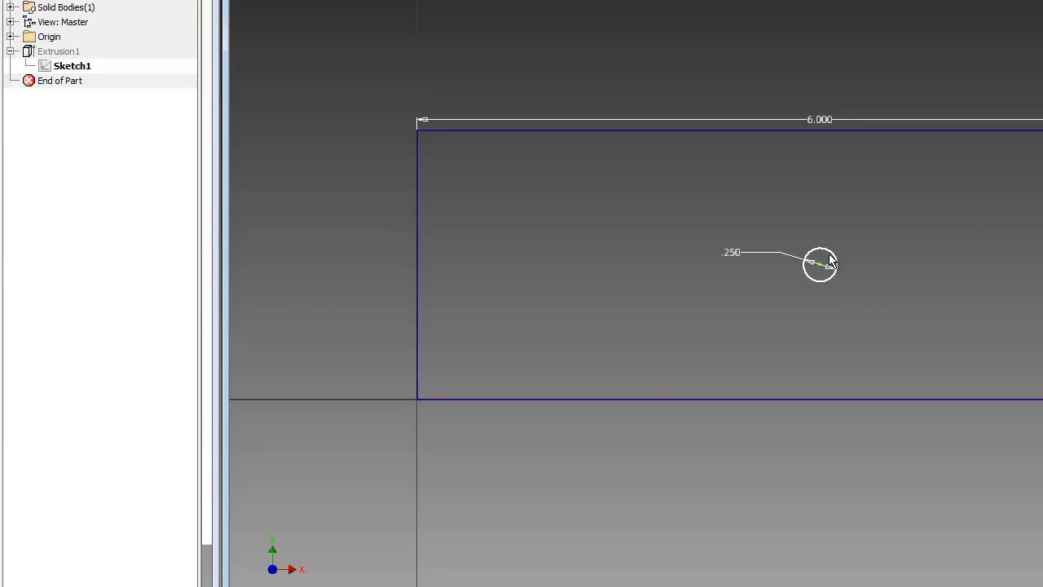
pyautogui.doubleClick(729, 252)
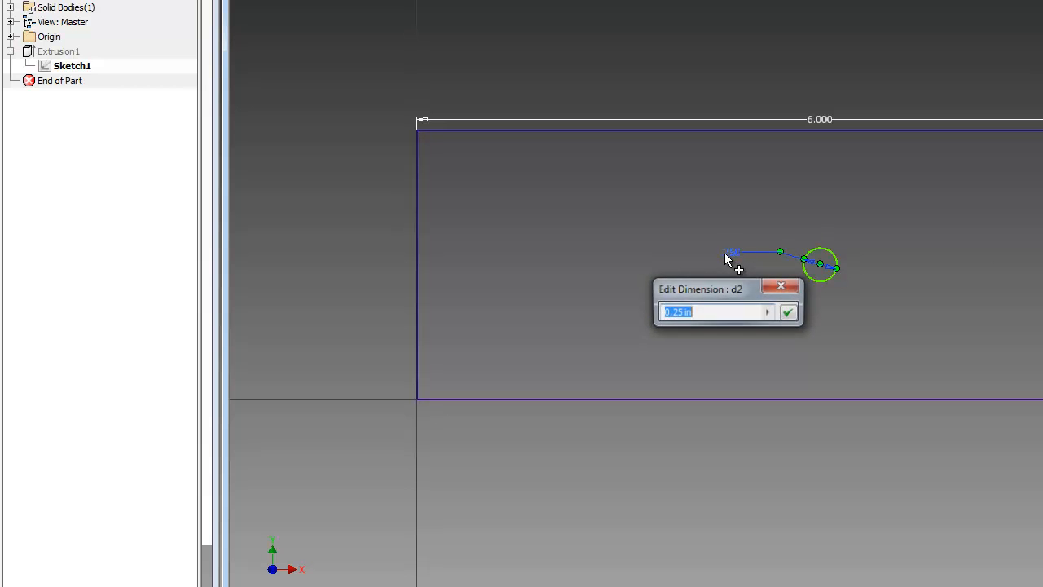
pyautogui.write('.5')
pyautogui.press('Return')
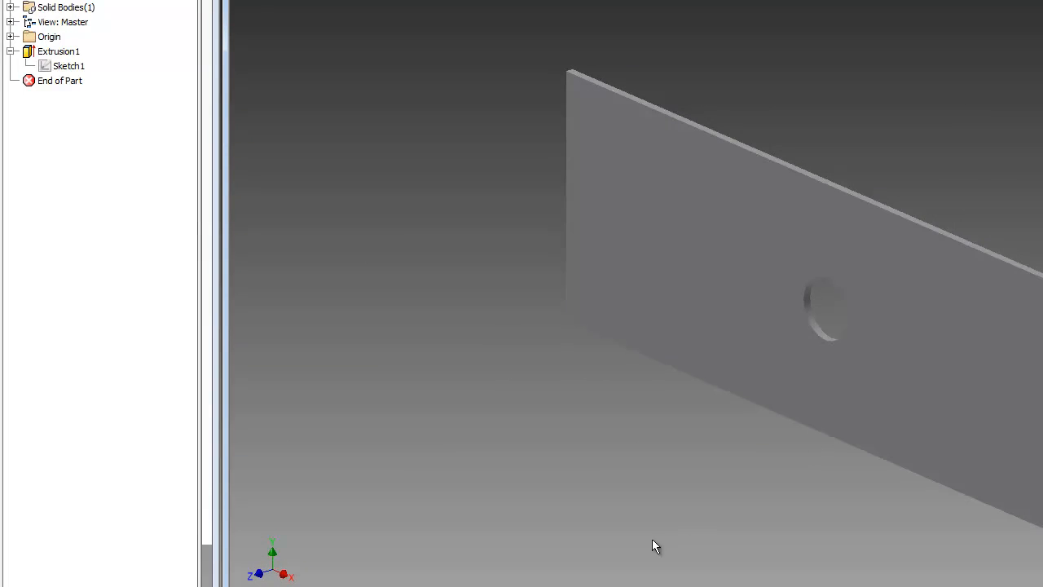
# Step: Reopen the extrusion's sketch and set the circle's diameter to 0.25 in
pyautogui.doubleClick(66, 66)
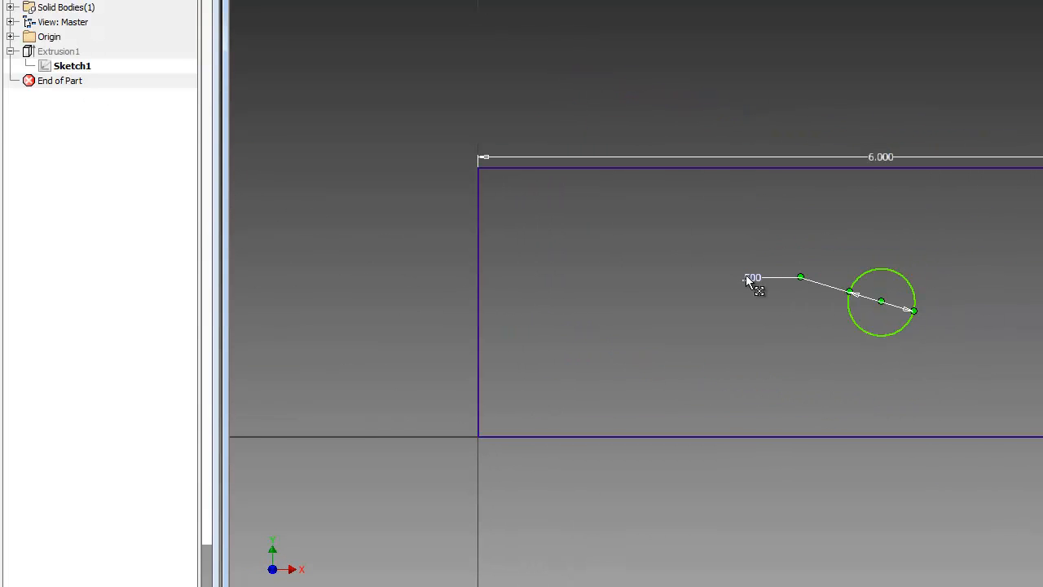
pyautogui.doubleClick(750, 279)
pyautogui.write('.25')
pyautogui.press('Return')
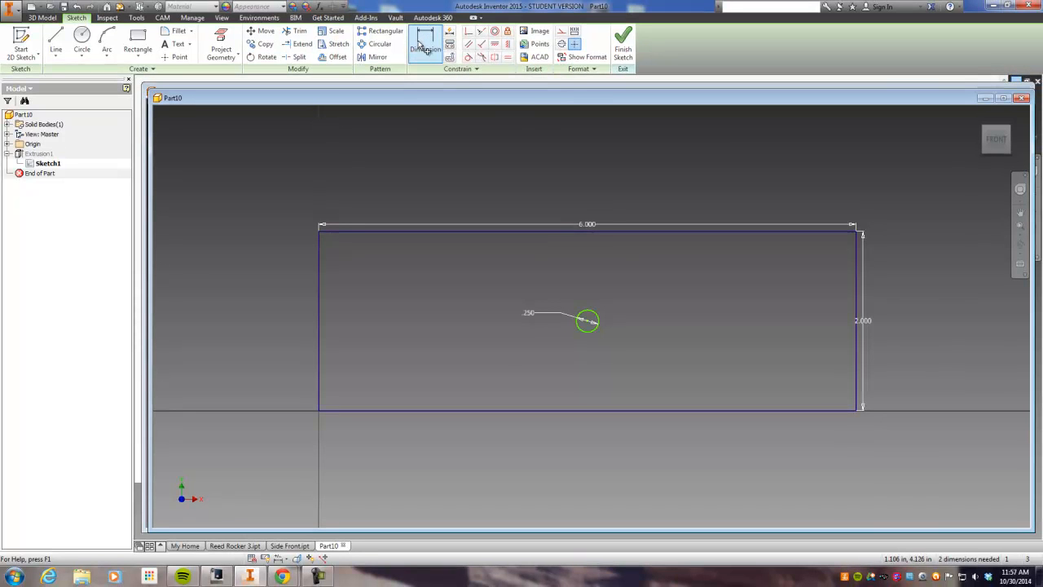
# Step: Dimension the circle's horizontal distance from the rectangle's left edge and set it to 1 in
pyautogui.click(422, 37)
pyautogui.click(593, 336)
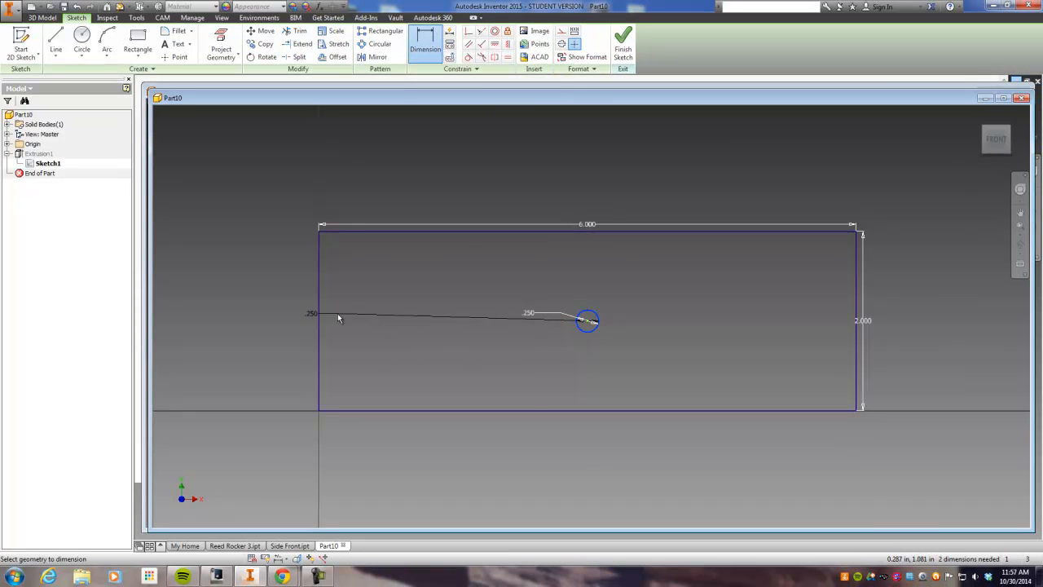
pyautogui.click(379, 232)
pyautogui.click(410, 179)
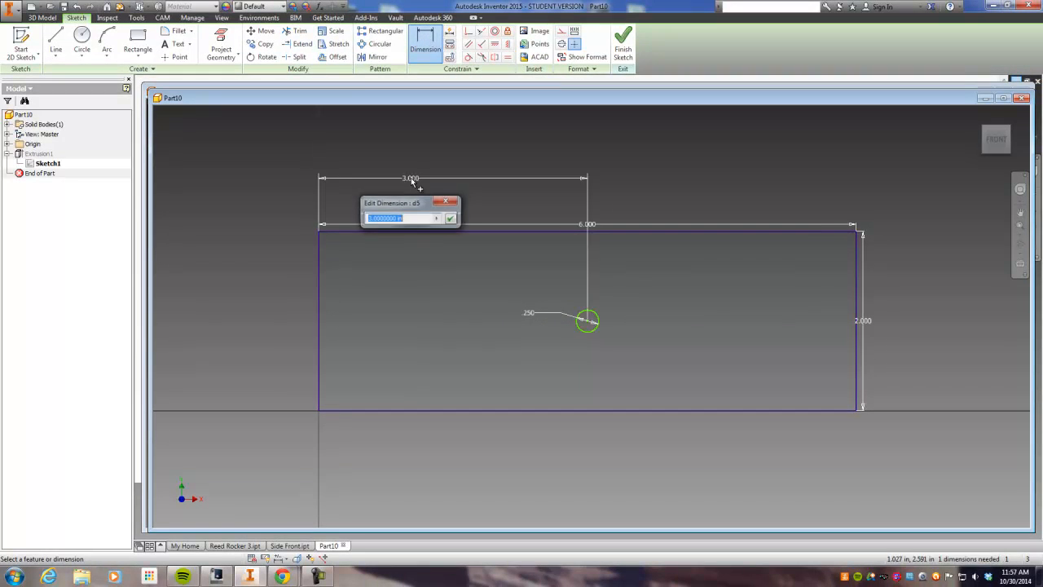
pyautogui.write('1')
pyautogui.press('Return')
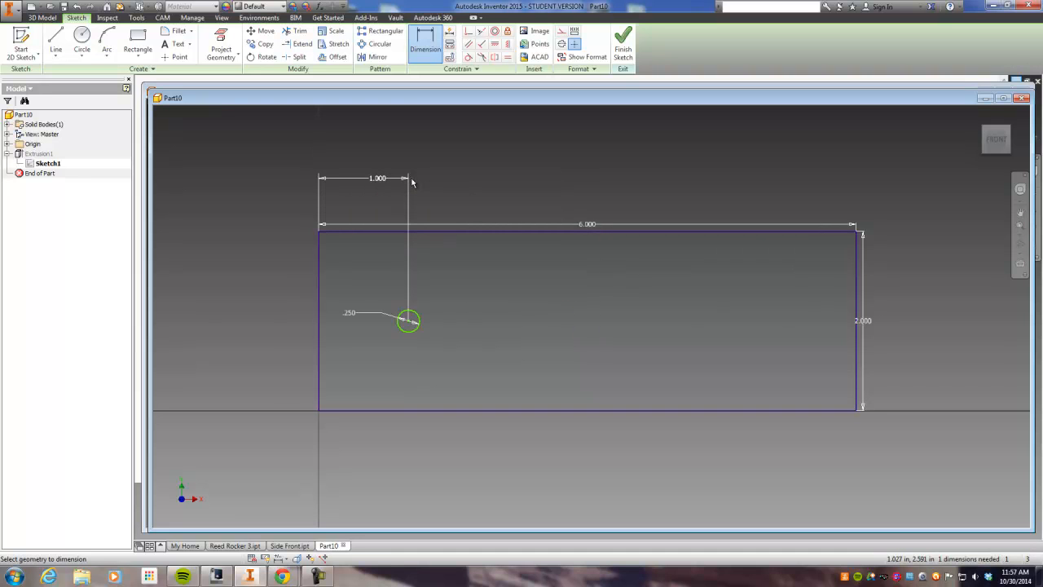
# Step: Dimension the circle 1 in below the rectangle's top edge and finish the sketch to update the panel
pyautogui.click(367, 232)
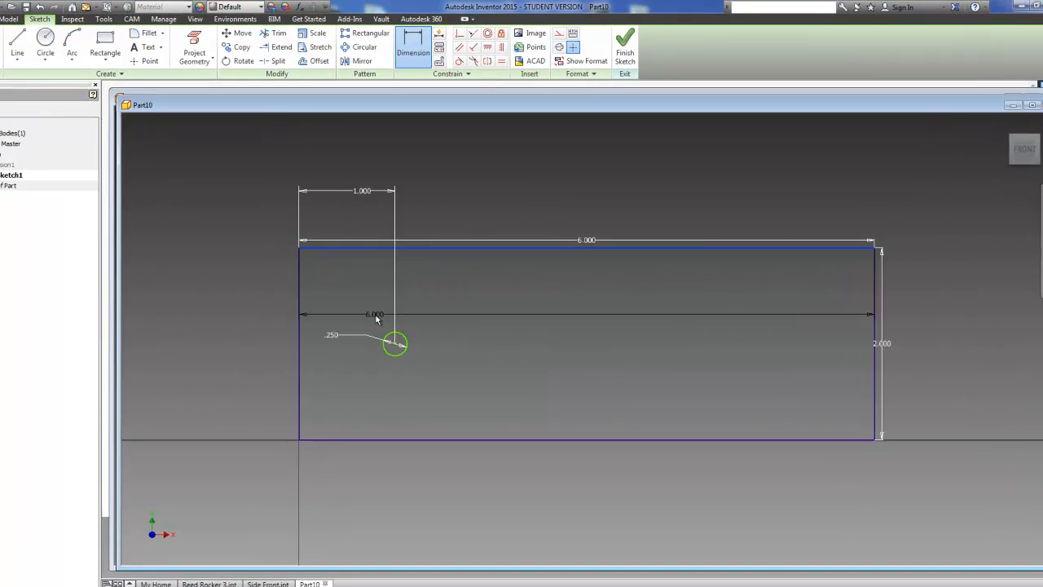
pyautogui.click(395, 343)
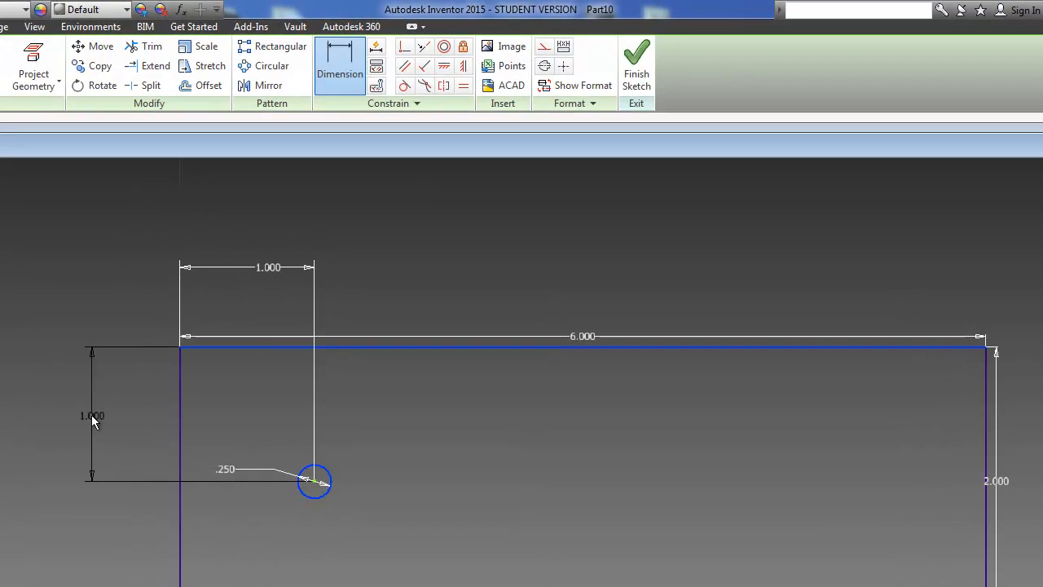
pyautogui.click(241, 302)
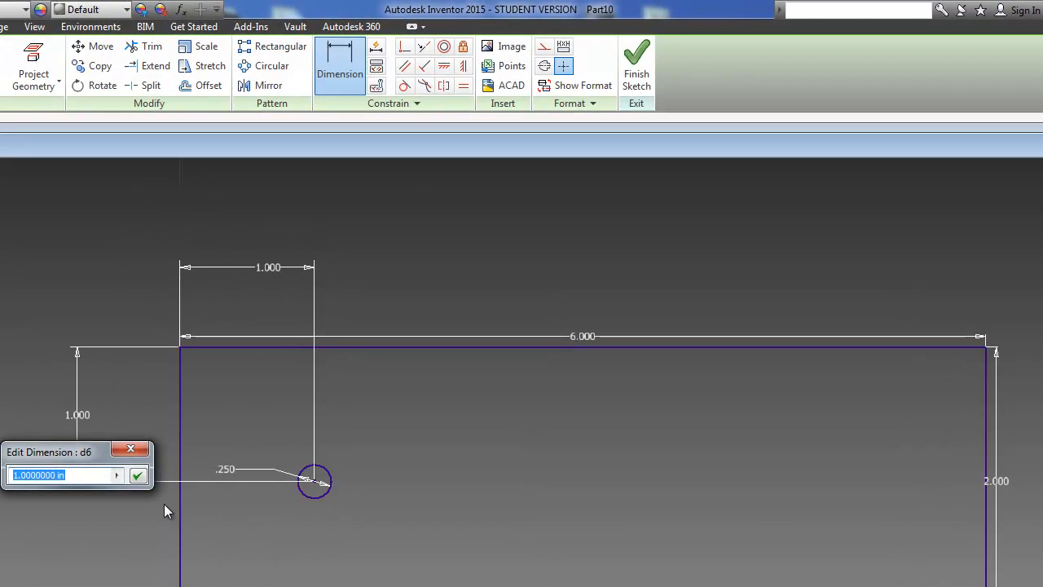
pyautogui.write('1')
pyautogui.press('Return')
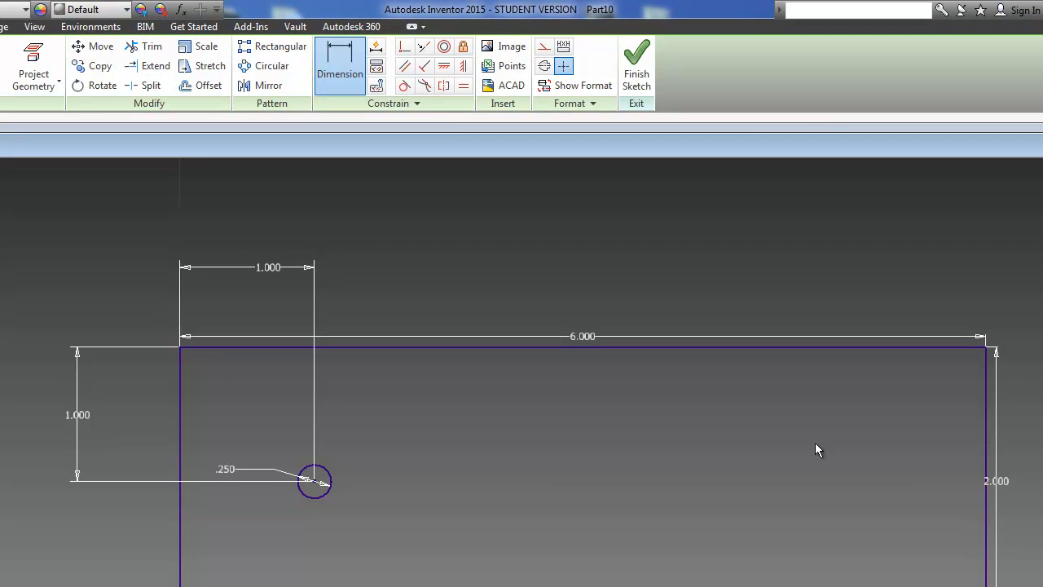
pyautogui.click(649, 88)
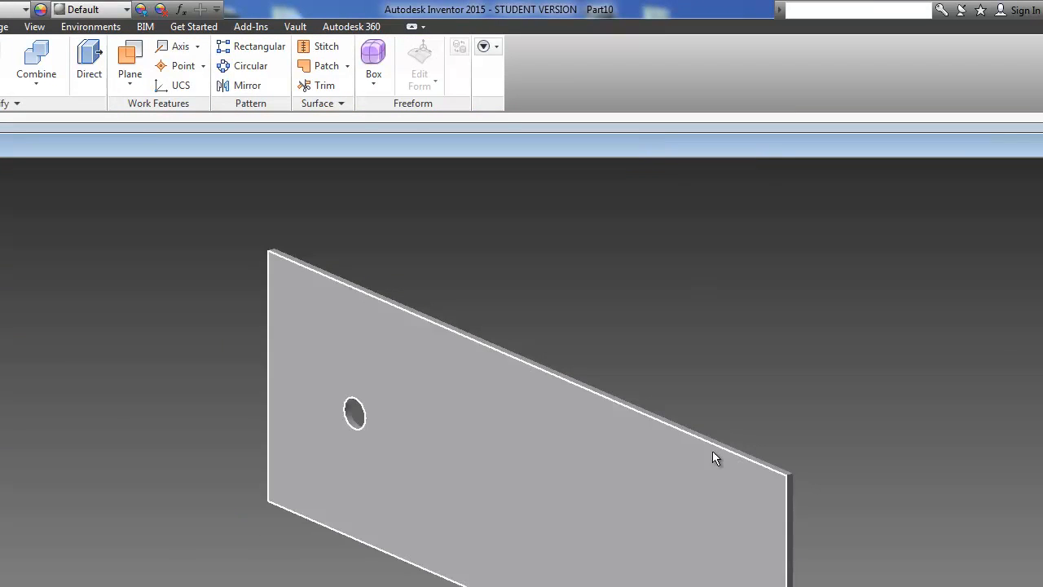
pyautogui.moveTo(351, 299); pyautogui.dragTo(272, 308, button='middle')
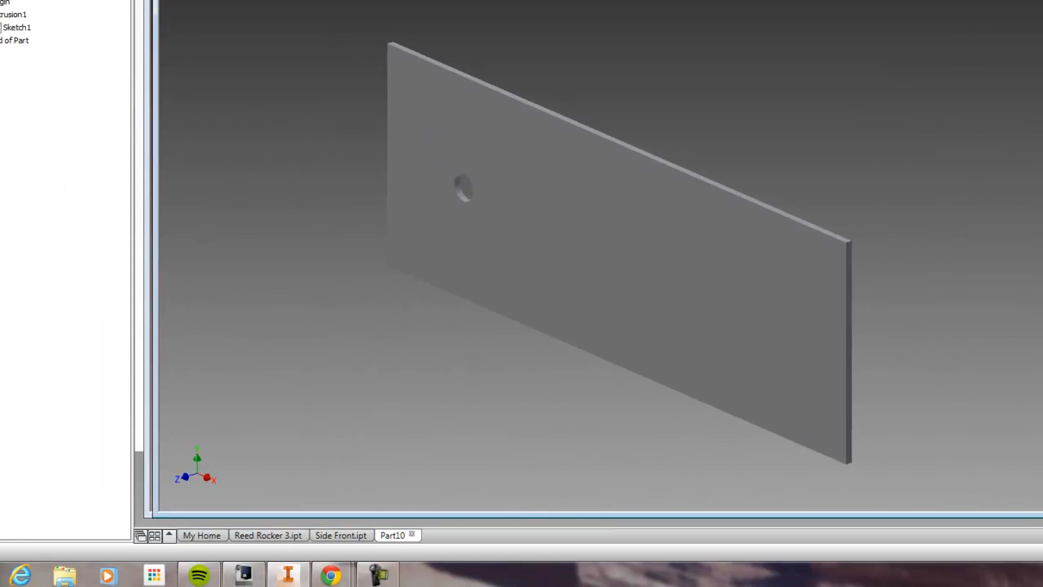
# Step: Save the panel with the hole under the file name Side Left
pyautogui.hotkey('ctrl', 's')
pyautogui.write('part')
pyautogui.press('BackSpace')
pyautogui.press('BackSpace')
pyautogui.press('BackSpace')
pyautogui.press('BackSpace')
pyautogui.write('Si')
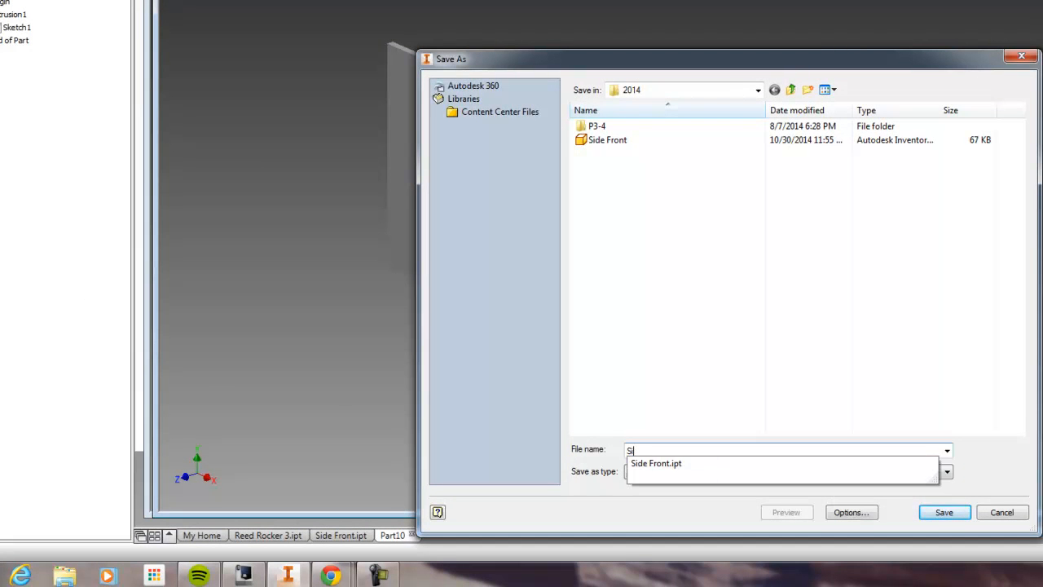
pyautogui.write('de Left')
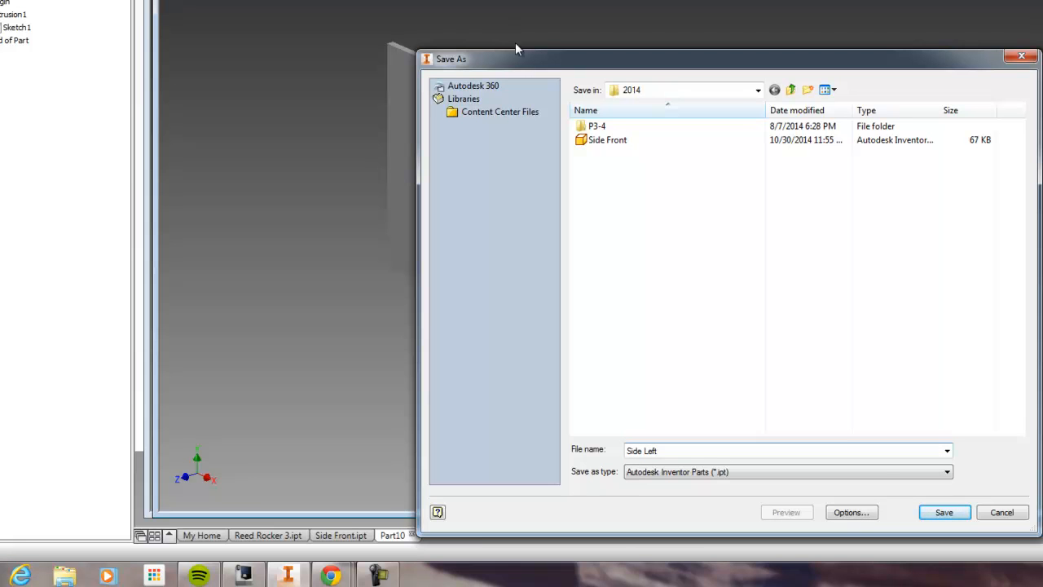
pyautogui.click(942, 513)
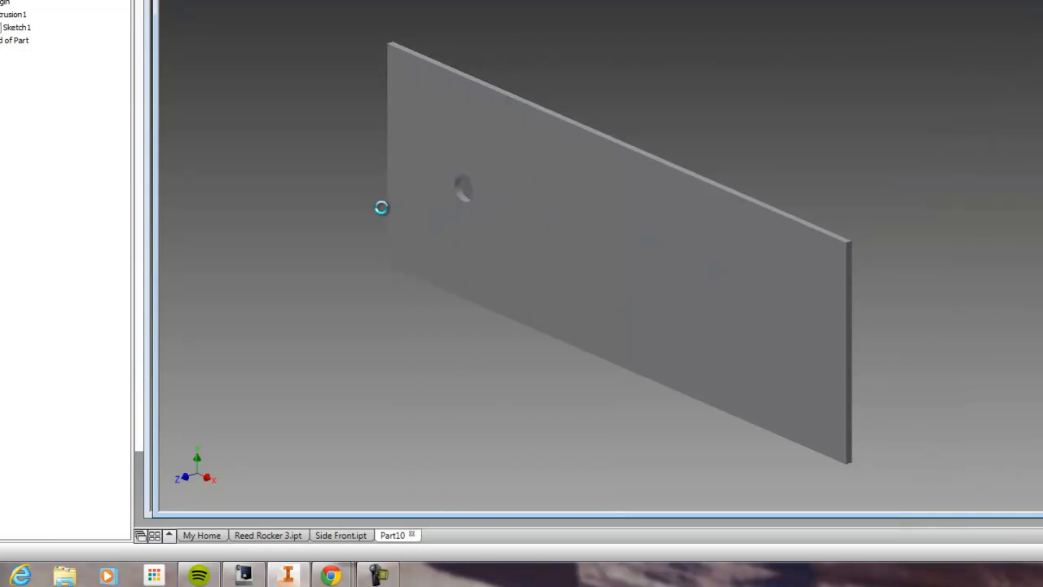
# Step: Create a new assembly from the Standard.iam template
pyautogui.hotkey('alt', 'f')
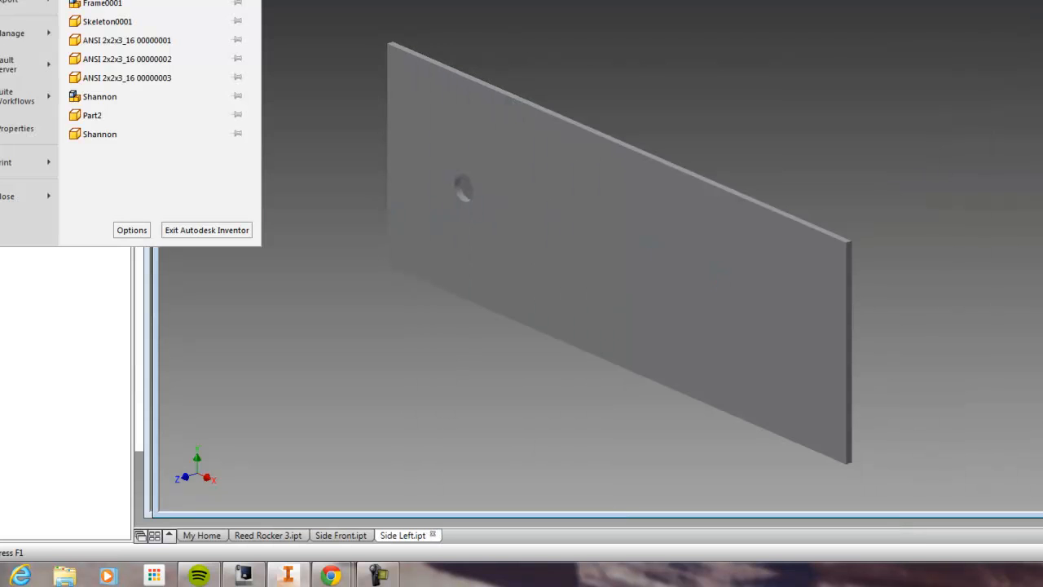
pyautogui.hotkey('ctrl', 'n')
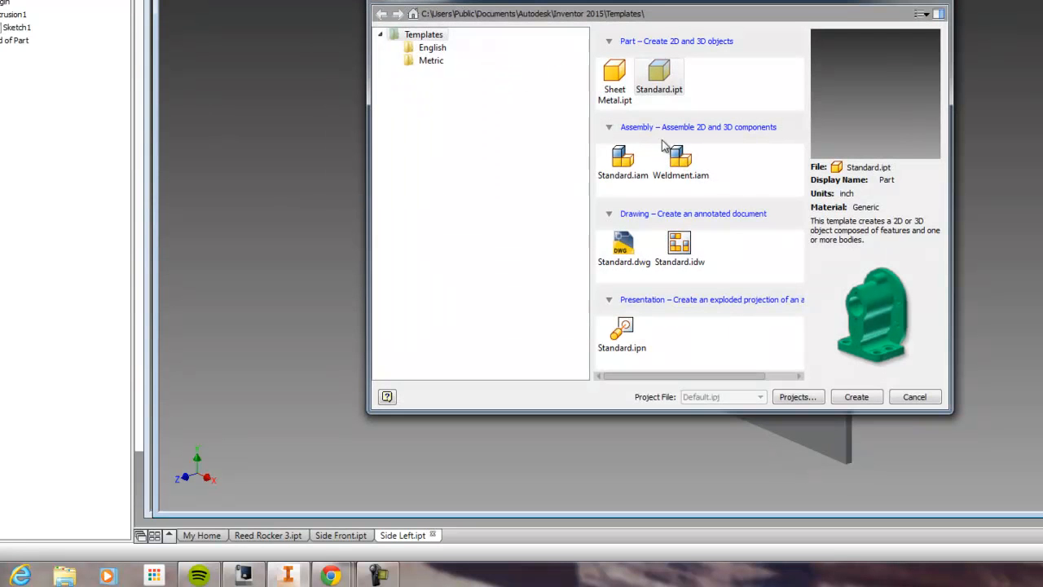
pyautogui.click(621, 161)
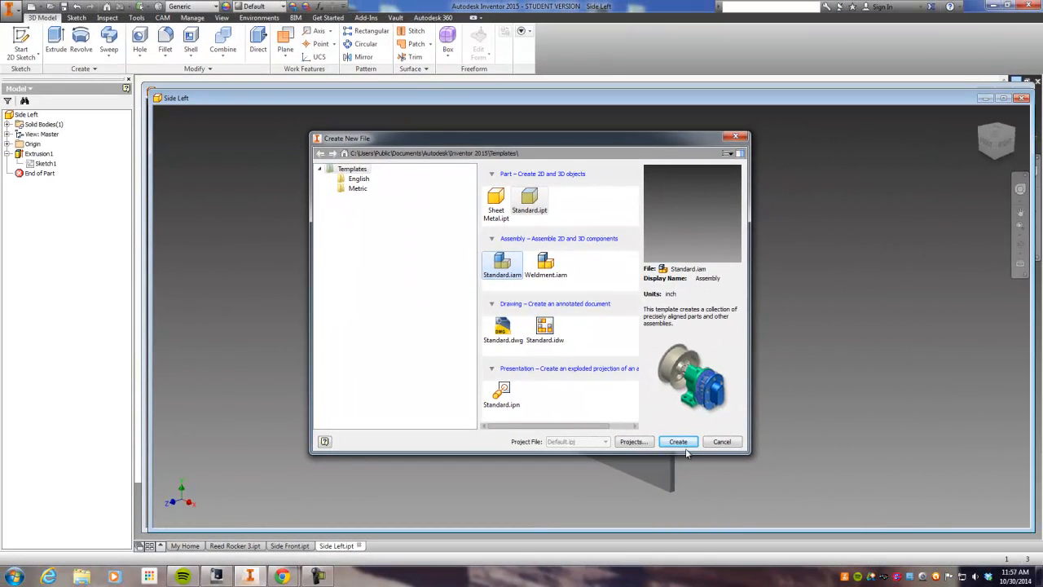
pyautogui.click(681, 444)
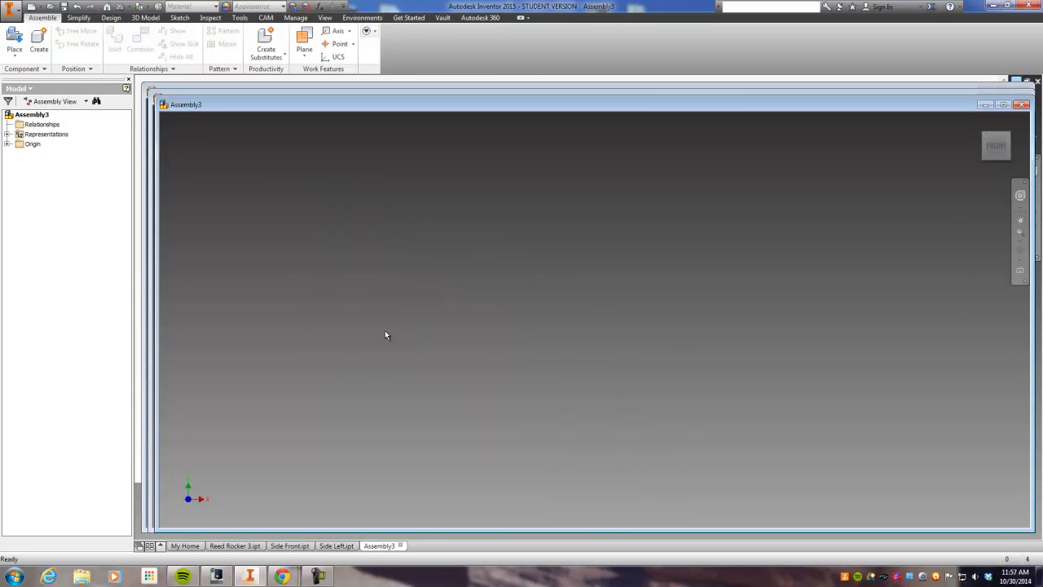
# Step: Place the Bottom part from the Birdfeeder folder into the assembly
pyautogui.click(17, 40)
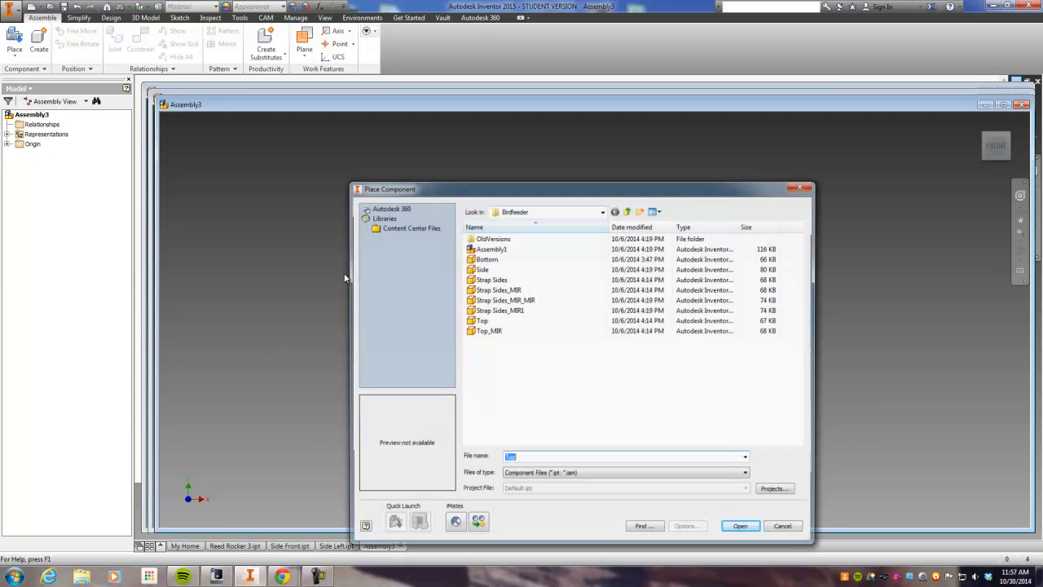
pyautogui.click(493, 258)
pyautogui.click(737, 528)
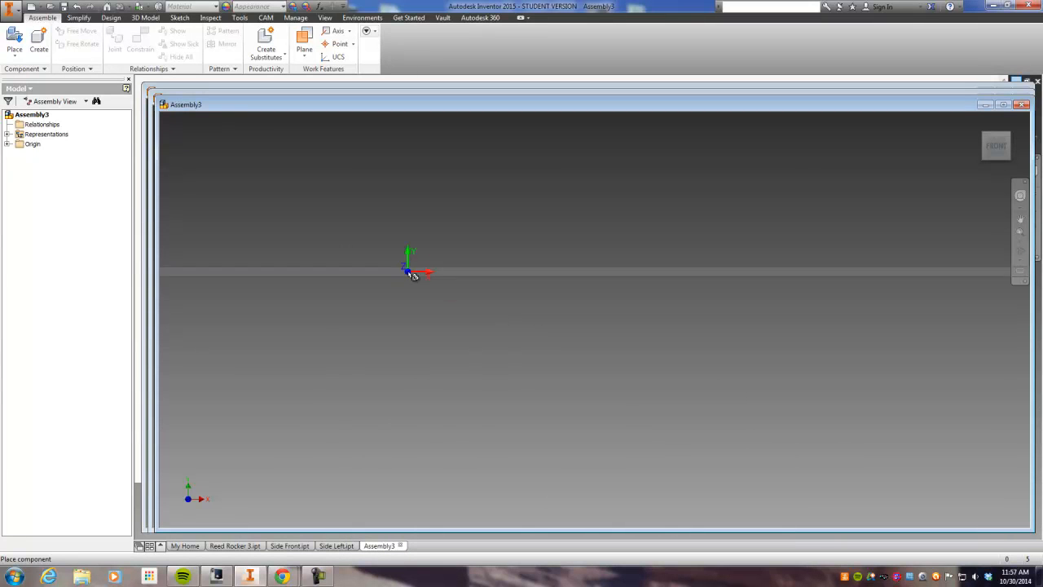
pyautogui.click(554, 341)
pyautogui.scroll(-4, 513, 344)
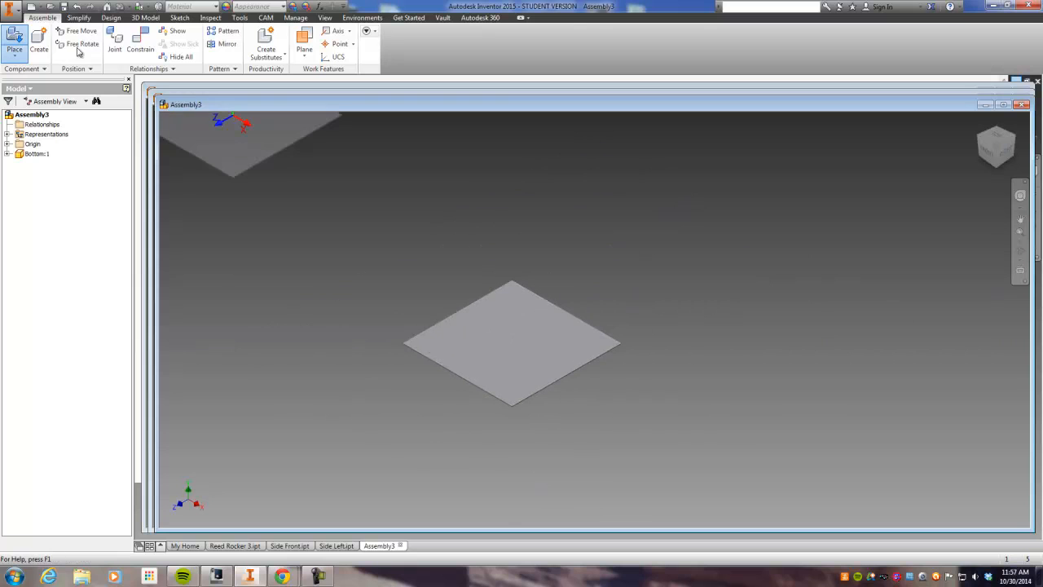
# Step: Place two instances of the Side part from the Birdfeeder folder on opposite sides of the bottom panel
pyautogui.click(14, 37)
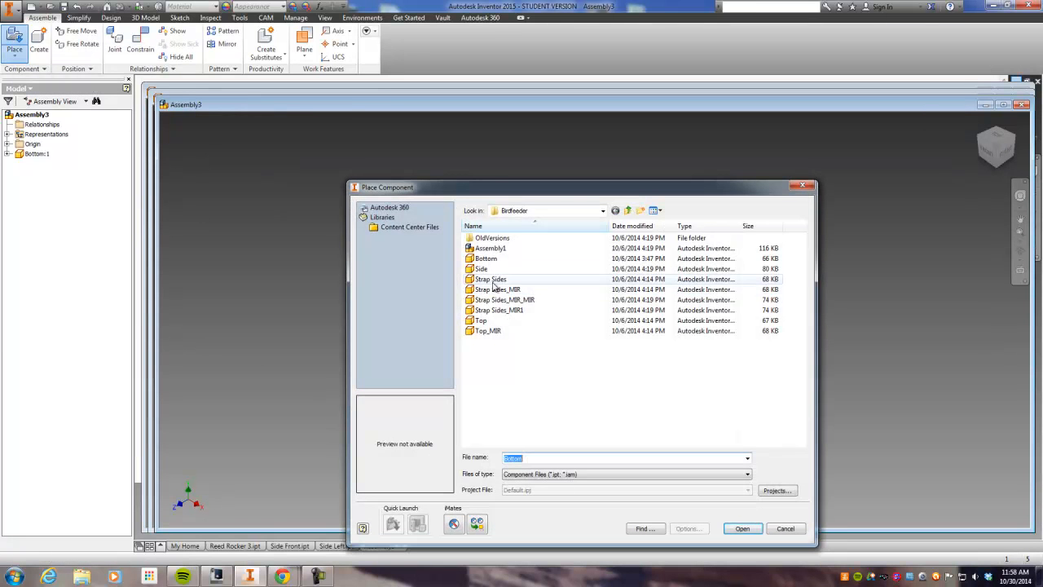
pyautogui.click(482, 269)
pyautogui.click(734, 531)
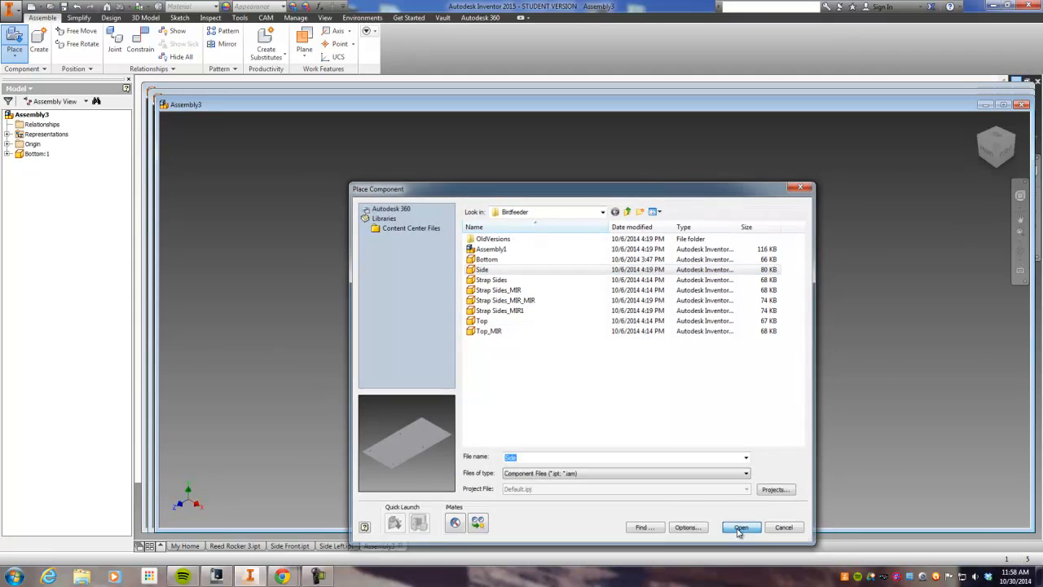
pyautogui.click(368, 251)
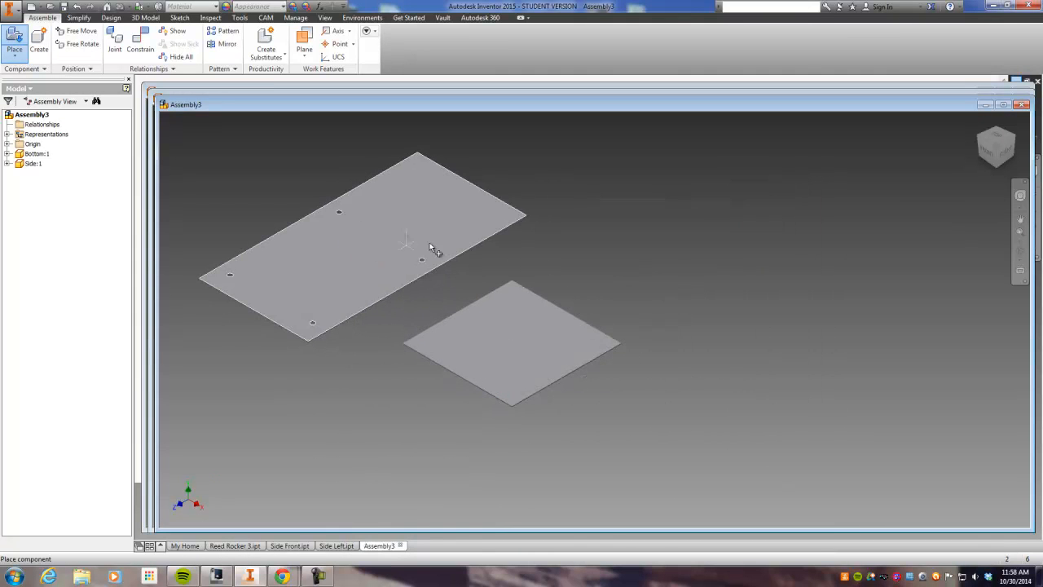
pyautogui.click(817, 409)
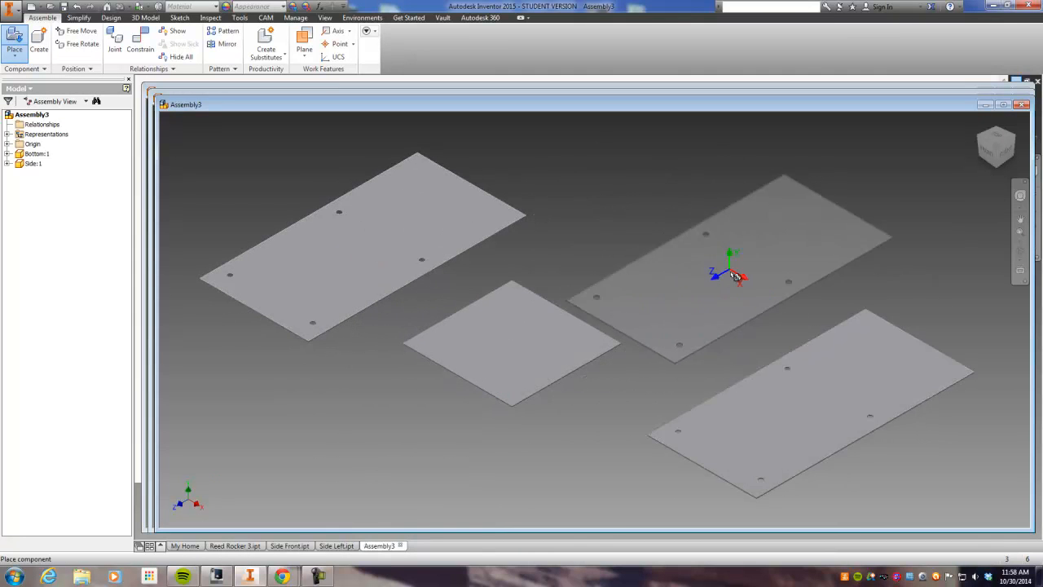
pyautogui.rightClick(724, 258)
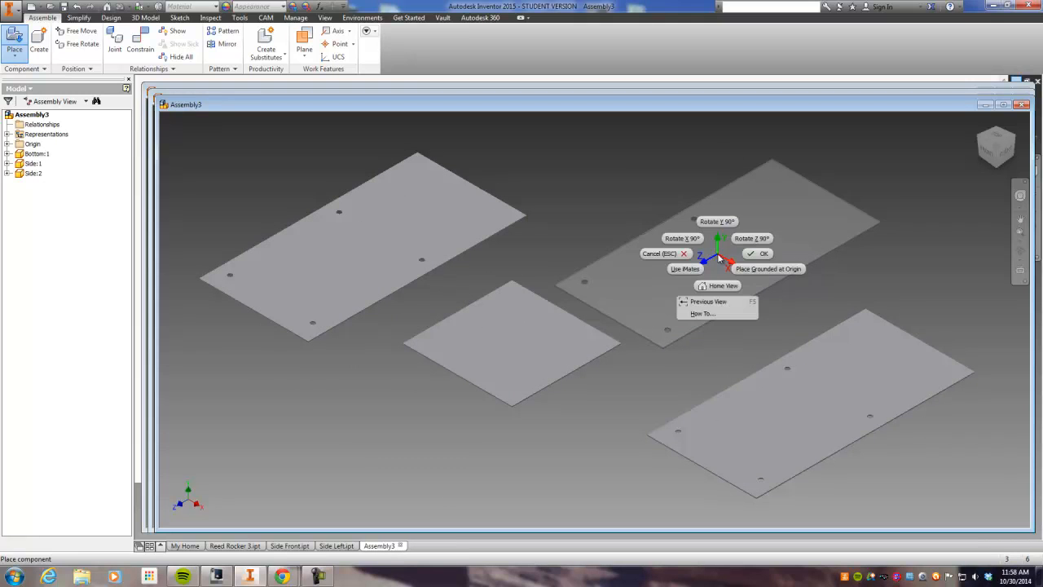
pyautogui.click(765, 267)
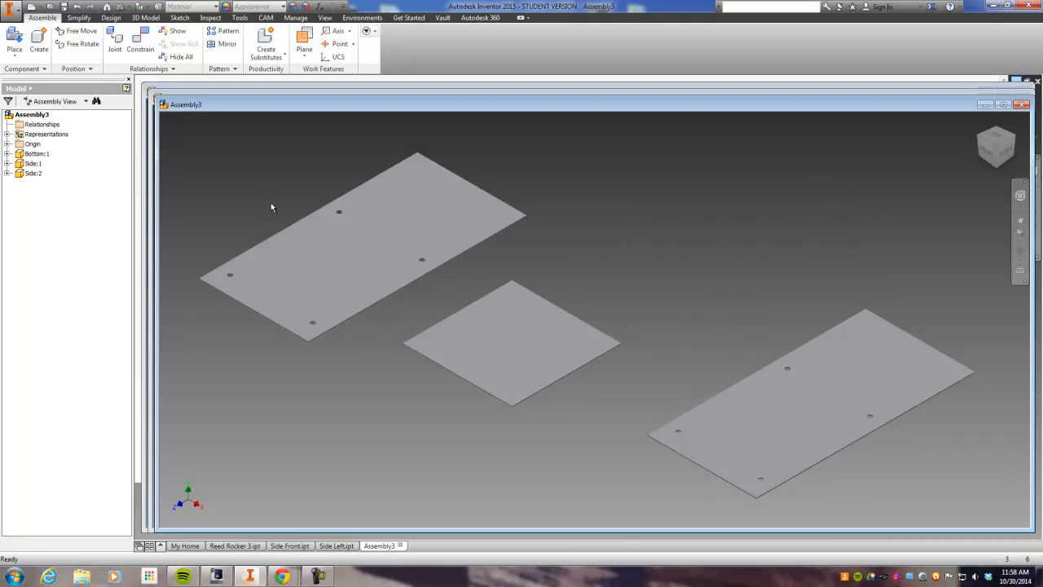
# Step: Mate the first side panel's short edge face to the bottom panel's top face with a 0.000 in offset
pyautogui.click(140, 42)
pyautogui.scroll(5, 294, 341)
pyautogui.scroll(3, 320, 316)
pyautogui.click(321, 330)
pyautogui.scroll(-5, 321, 335)
pyautogui.scroll(4, 555, 381)
pyautogui.scroll(-2, 516, 411)
pyautogui.click(515, 411)
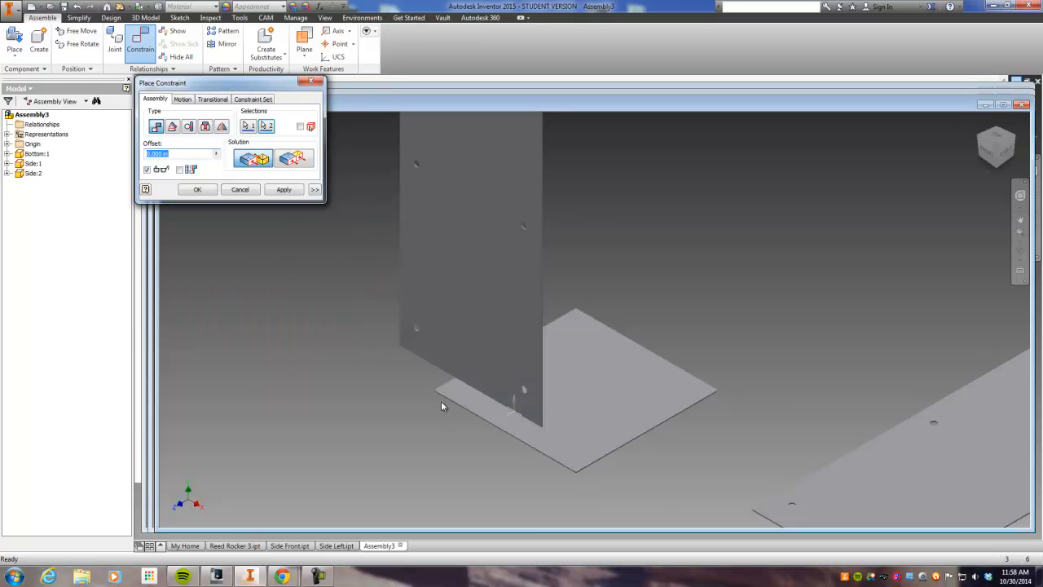
pyautogui.scroll(4, 538, 412)
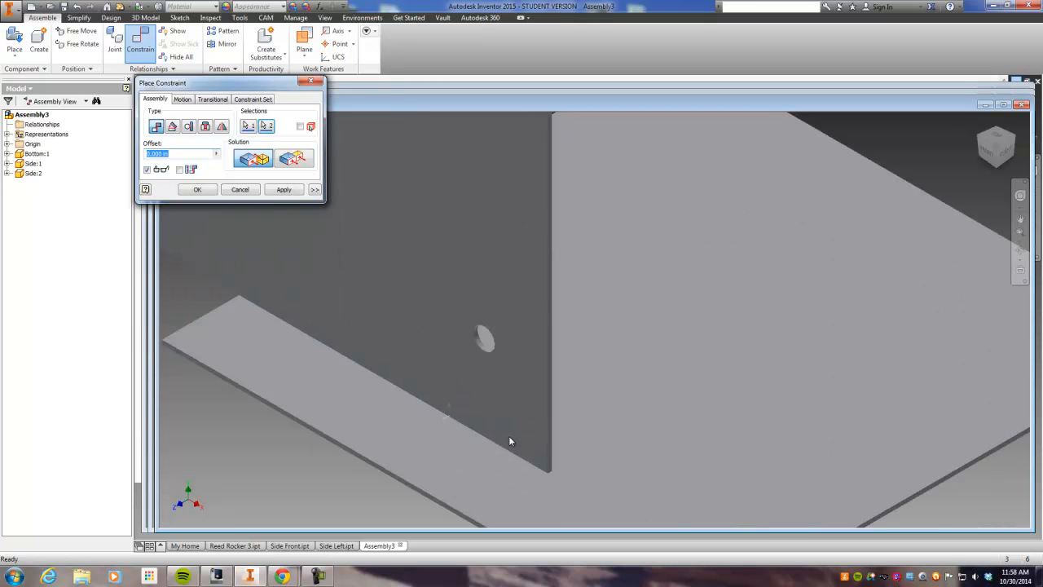
pyautogui.scroll(-5, 508, 440)
pyautogui.scroll(4, 498, 433)
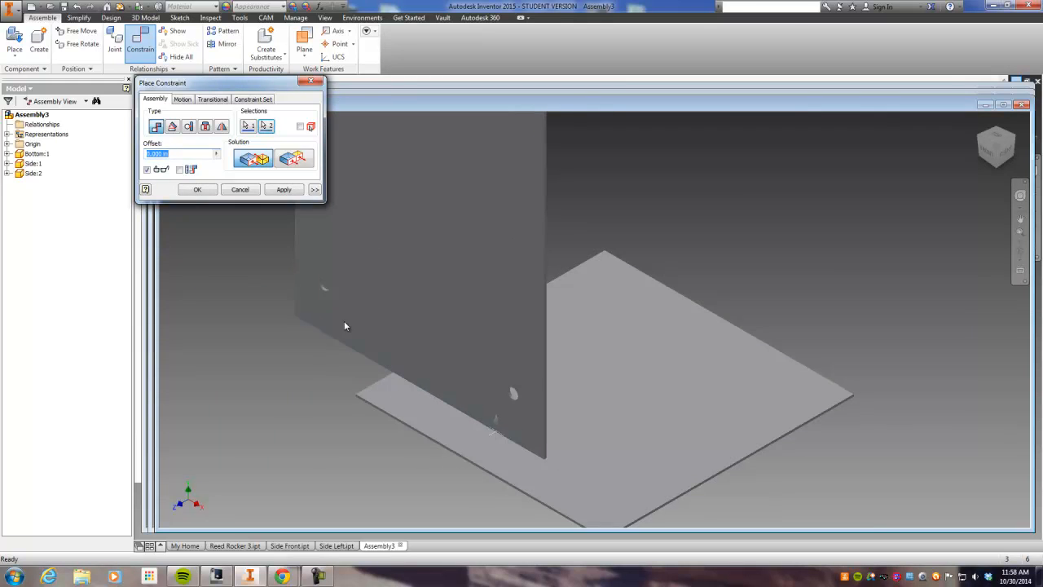
pyautogui.click(283, 190)
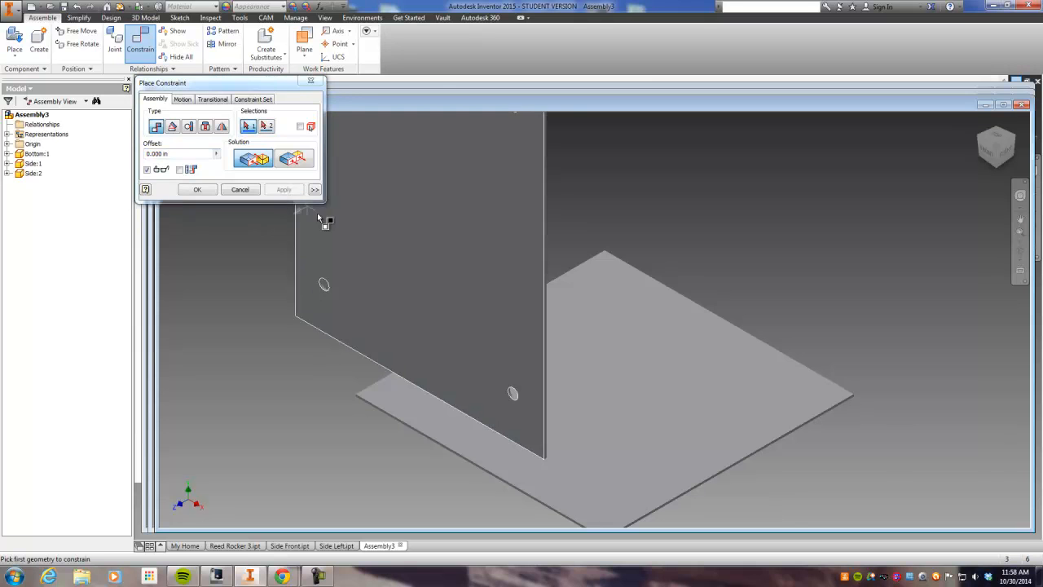
# Step: Constrain the standing side panel's vertical edge face flush with the bottom panel's adjacent edge face at 0.000 in offset
pyautogui.scroll(5, 582, 453)
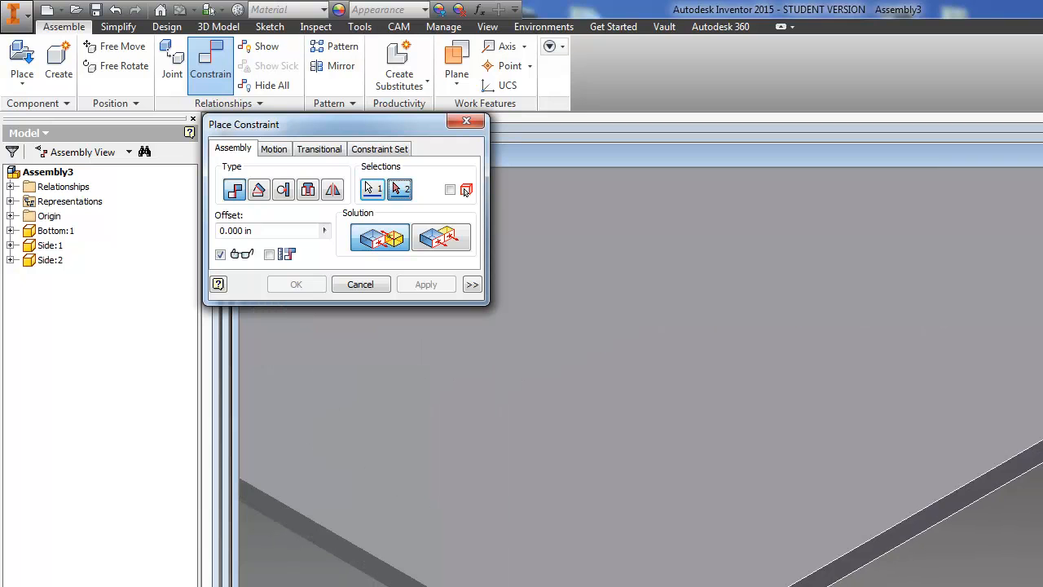
pyautogui.click(915, 524)
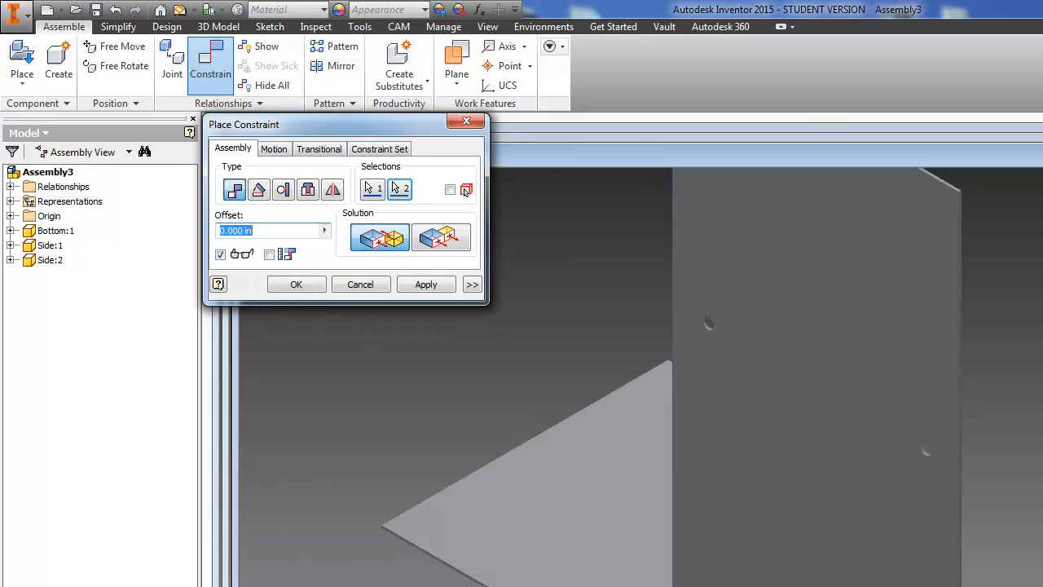
pyautogui.click(433, 237)
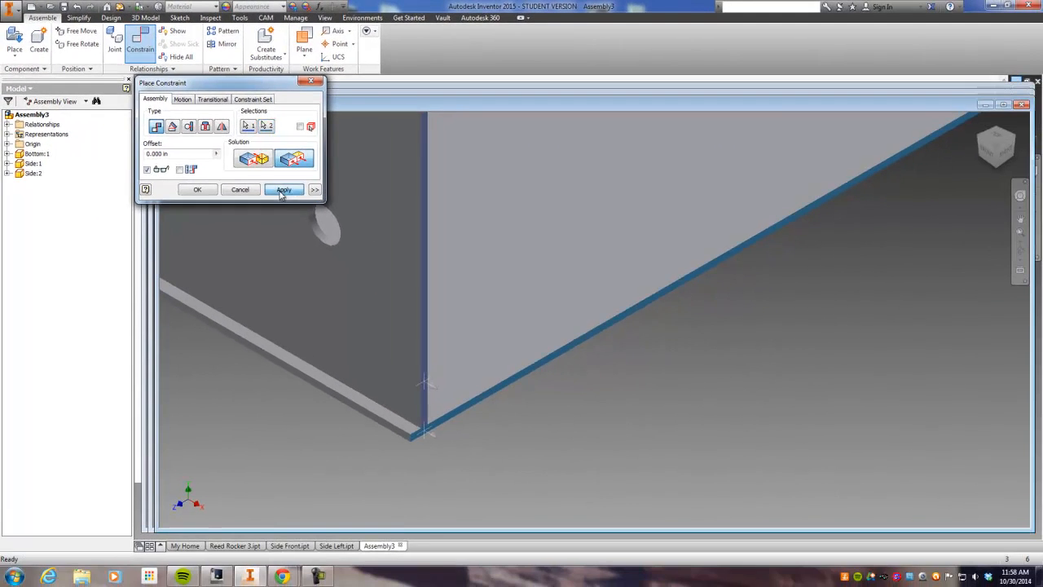
pyautogui.click(425, 284)
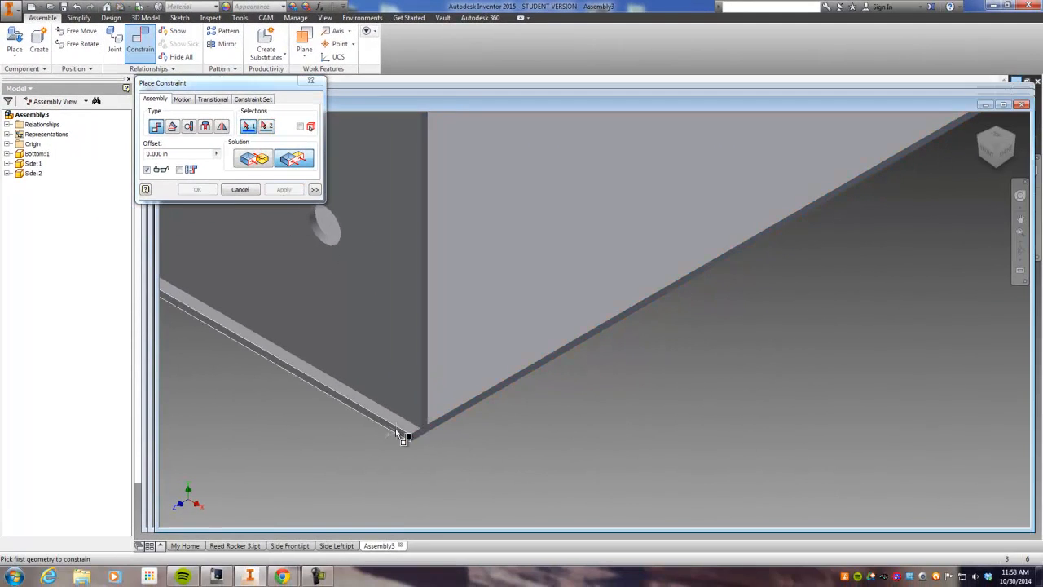
# Step: Constrain the side panel's outer face flush with the bottom panel's parallel edge face at 0.000 in offset and finish constraining
pyautogui.click(396, 367)
pyautogui.scroll(2, 396, 437)
pyautogui.click(417, 385)
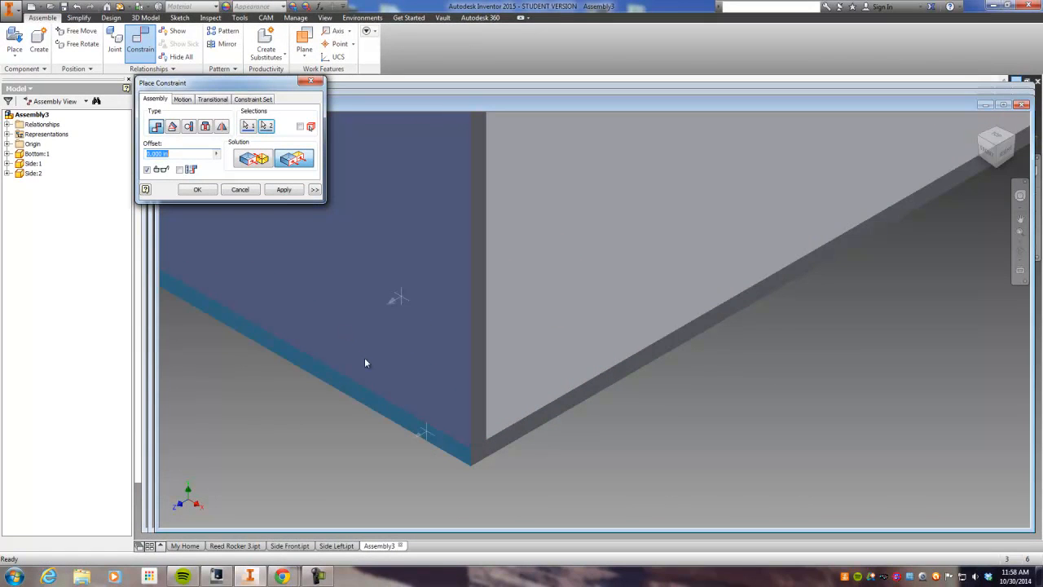
pyautogui.click(279, 191)
pyautogui.moveTo(279, 402); pyautogui.dragTo(407, 408, button='middle')
pyautogui.moveTo(480, 450); pyautogui.dragTo(465, 423, button='middle')
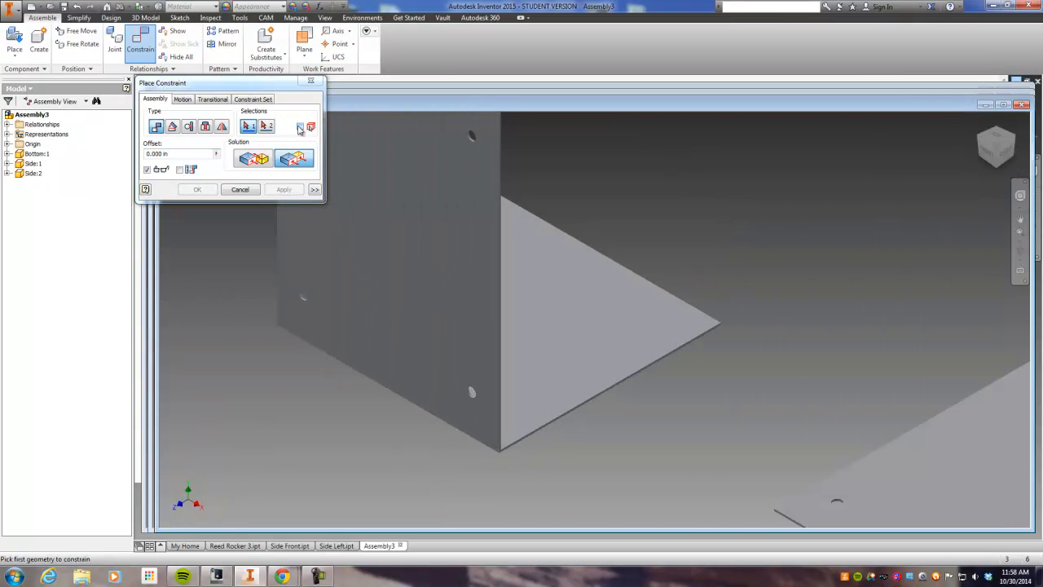
pyautogui.click(314, 83)
# Step: Undo the side panel's last flush constraint and redo it
pyautogui.scroll(-5, 467, 501)
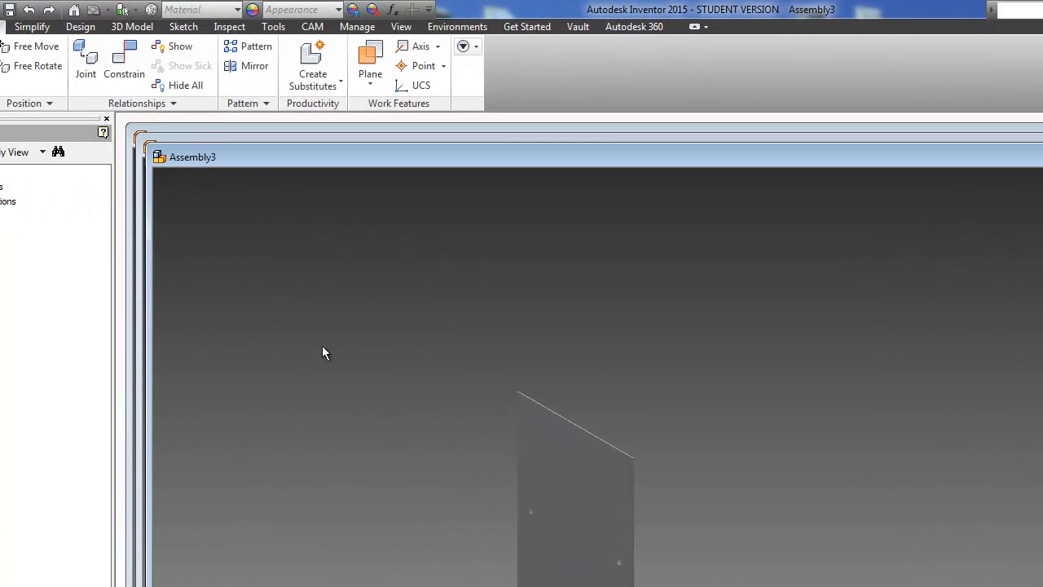
pyautogui.click(29, 11)
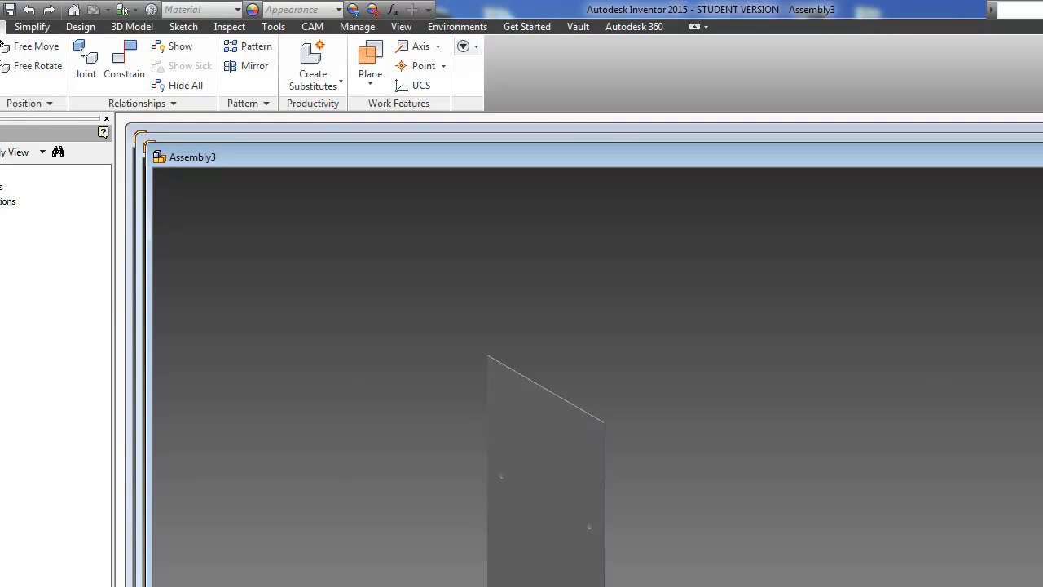
pyautogui.click(50, 10)
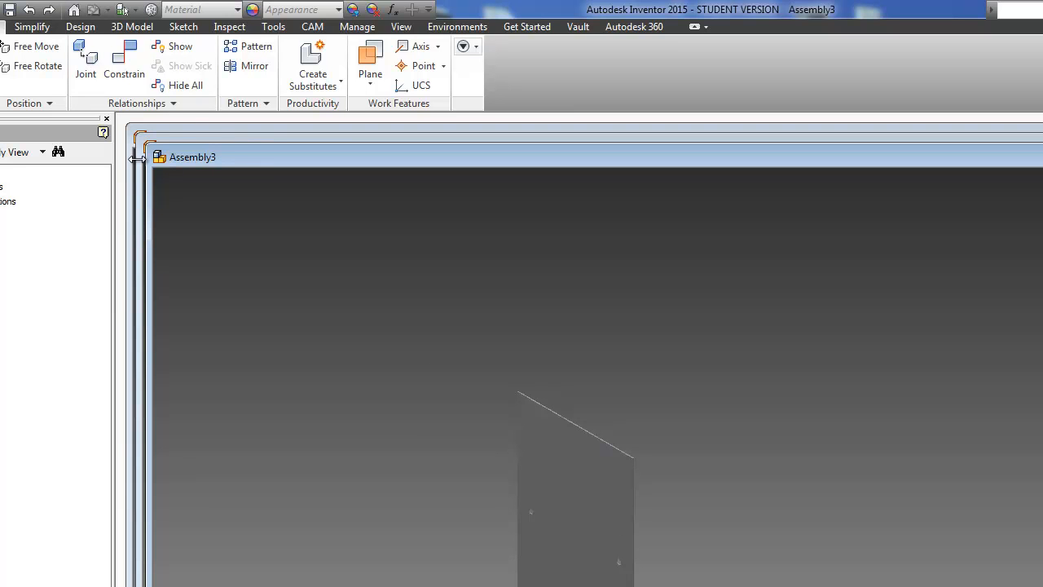